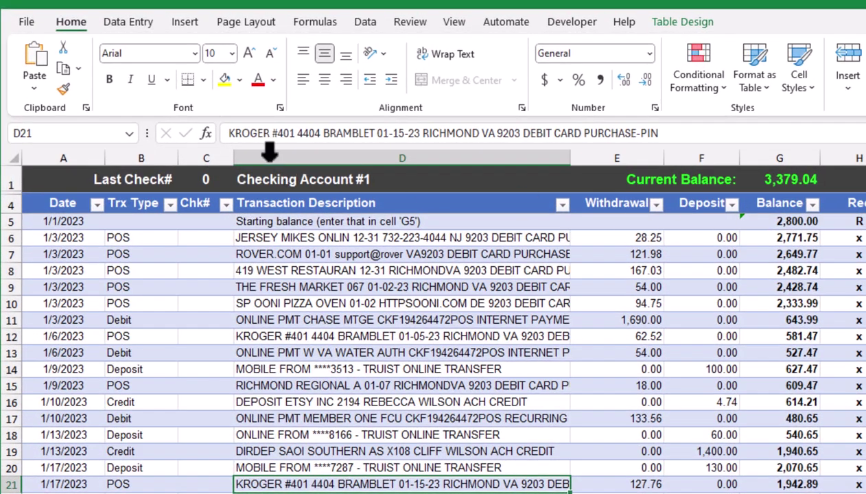
Insert an empty PivotTable from the Register1 table onto a new worksheet, Sheet2
click(191, 29)
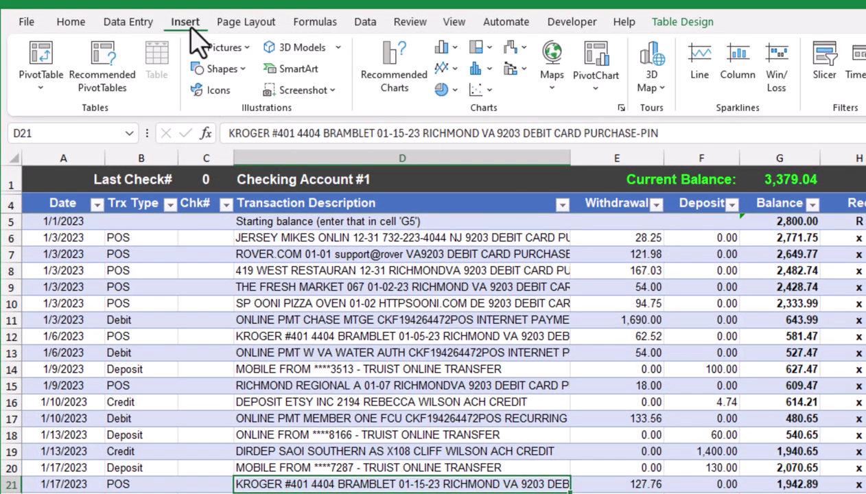
click(49, 54)
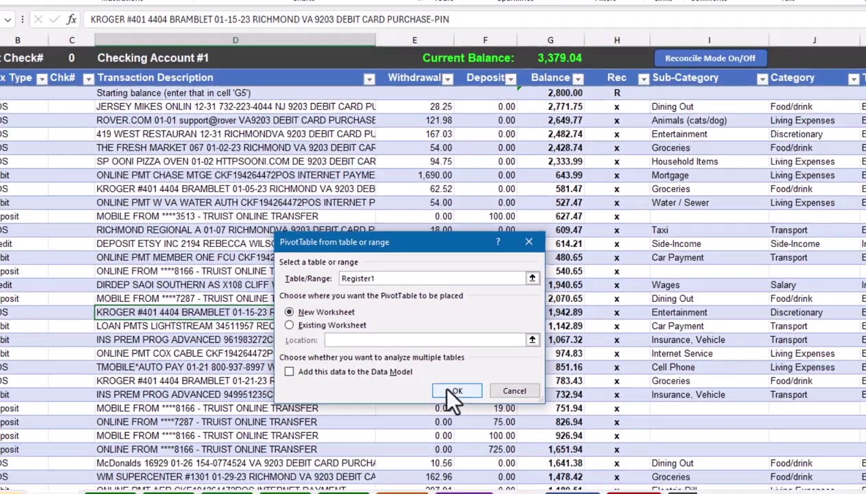
click(448, 390)
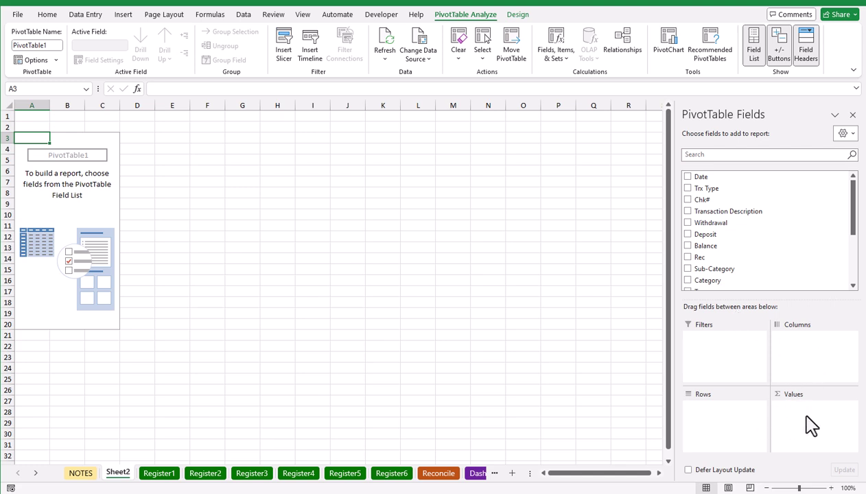
mouse_move(707, 176)
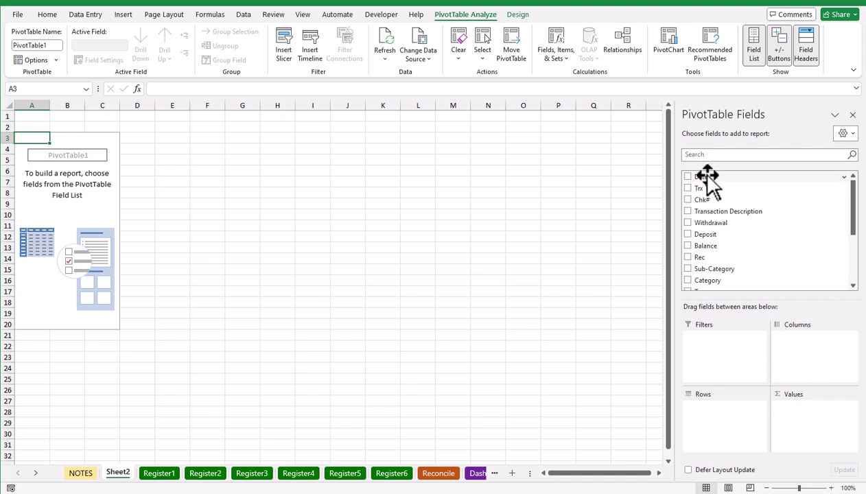
Put Date in Rows, Withdrawal in Values and Category in Columns of the pivot
mouse_move(709, 177)
mouse_down()
mouse_move(715, 428)
mouse_move(711, 415)
mouse_up()
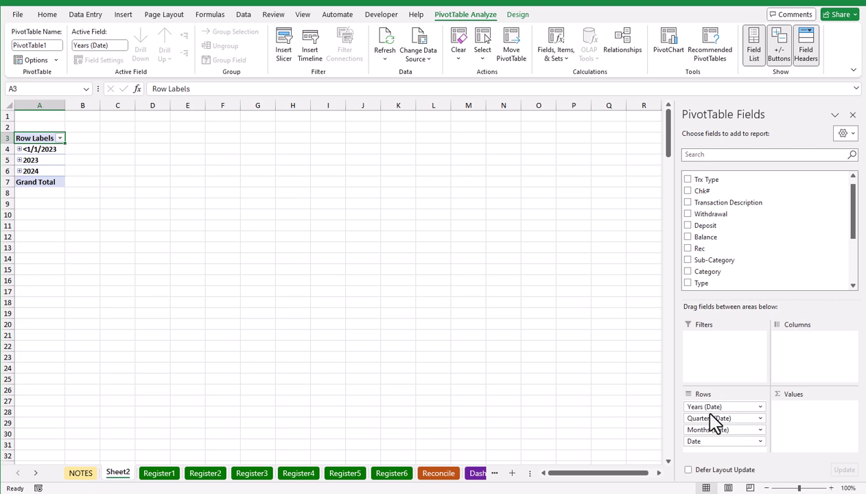
drag(711, 414, 726, 432)
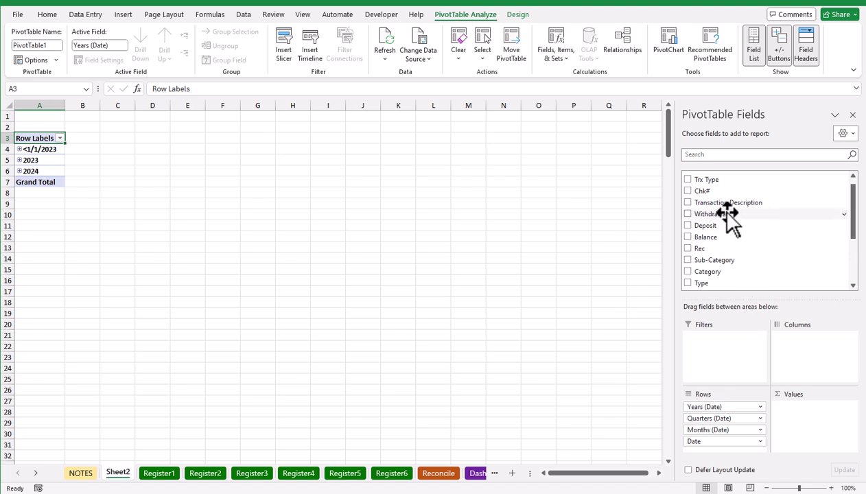
drag(717, 215, 796, 424)
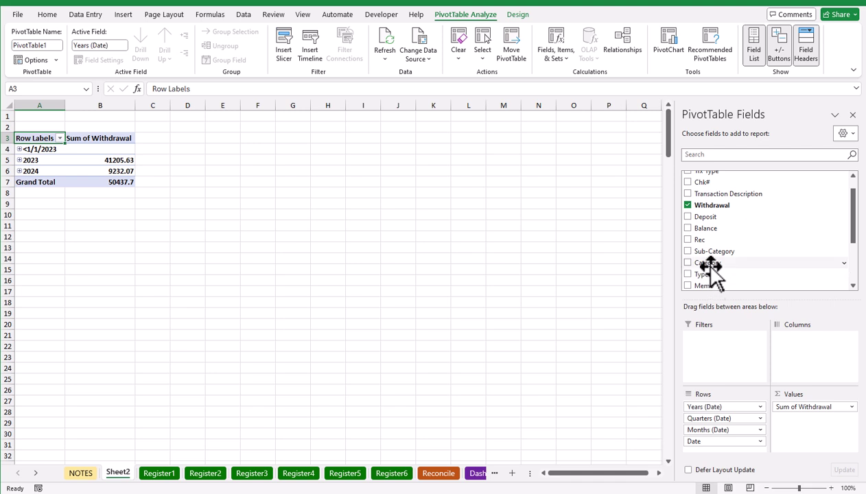
drag(716, 263, 803, 356)
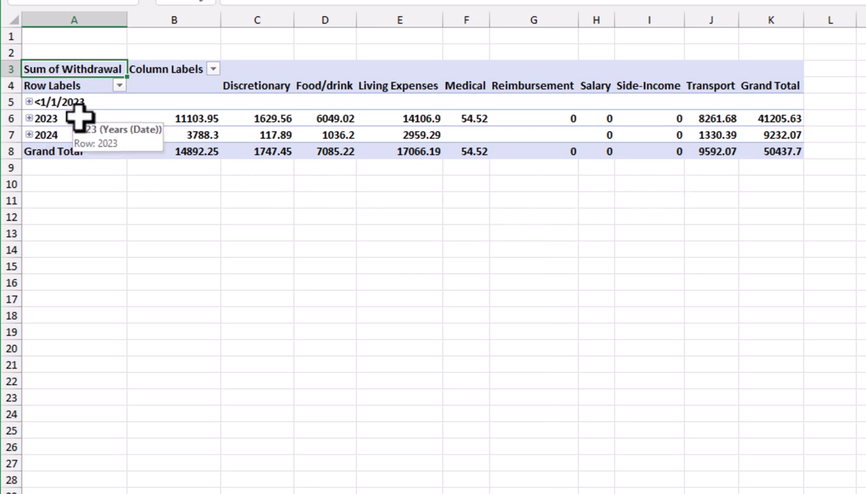
Expand 2024 and 2023 into quarters, and 2023 Qtr1 into its months
click(29, 134)
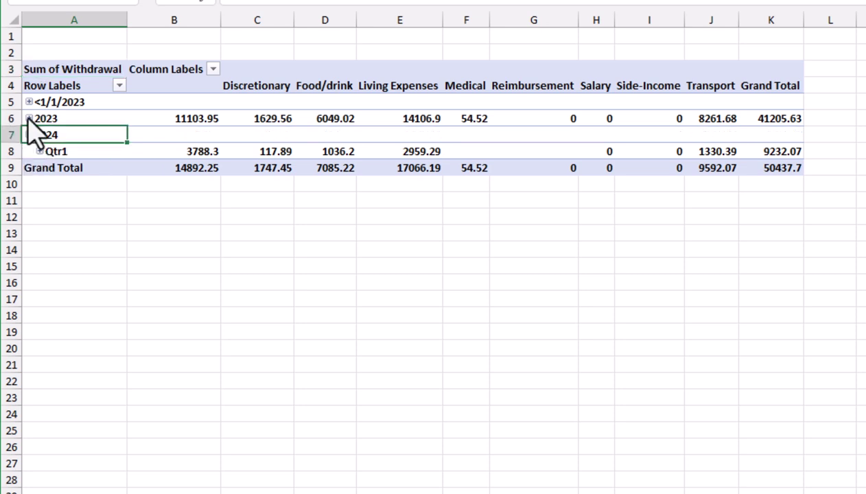
click(28, 118)
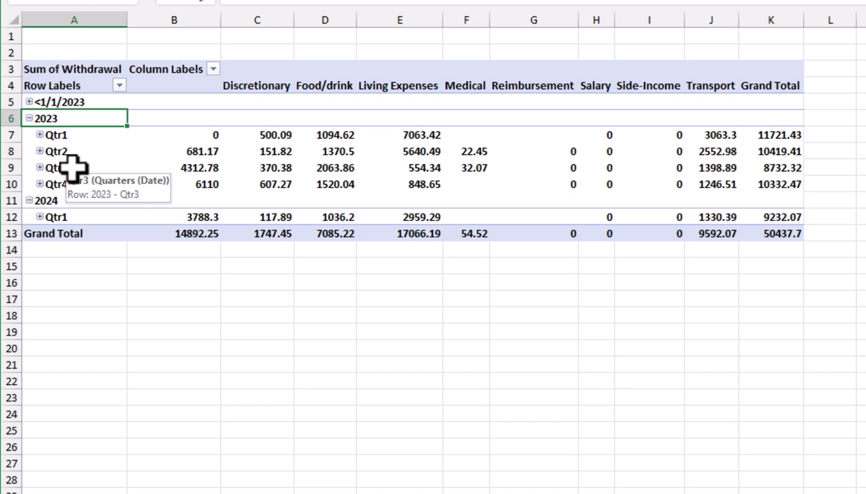
click(40, 134)
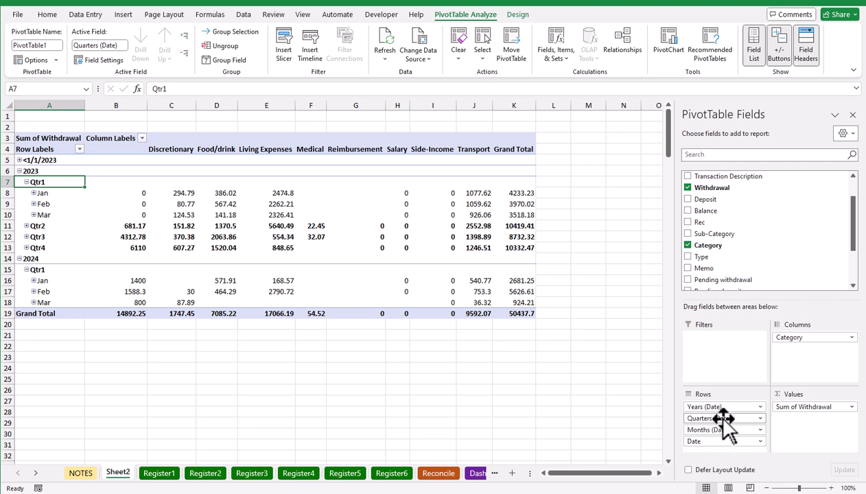
Remove Quarters (Date) and Date from Rows, and hide the pivot's field headers
drag(718, 415, 733, 269)
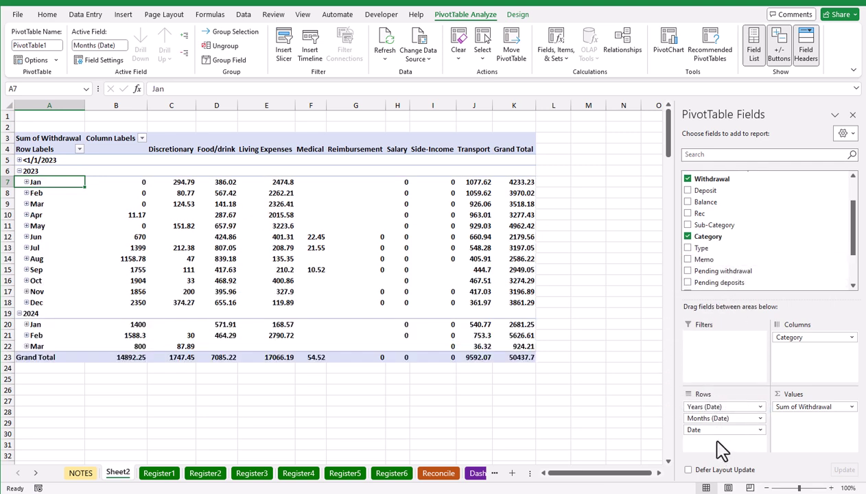
drag(717, 430, 728, 278)
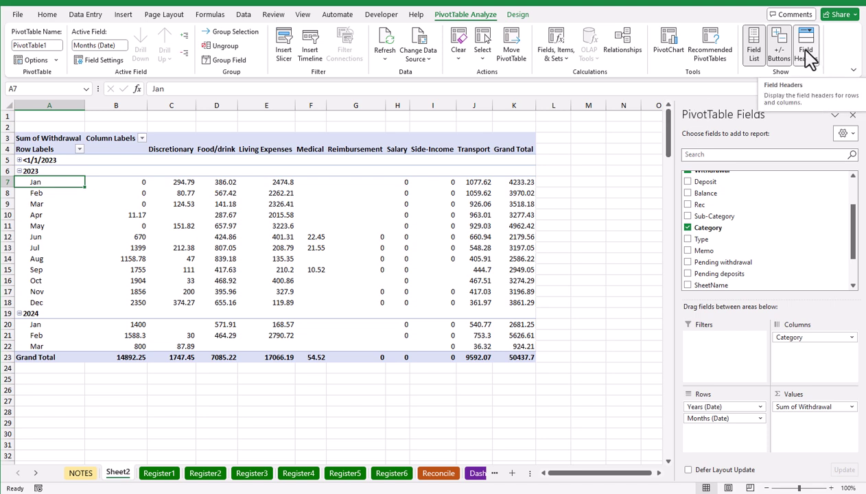
click(806, 51)
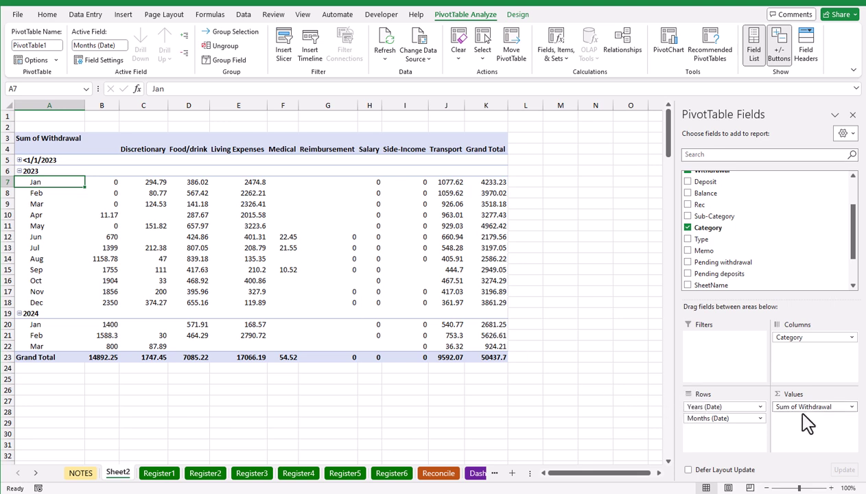
Rename Sum of Withdrawal to Expenses and format it as Currency with 0 decimal places
click(851, 407)
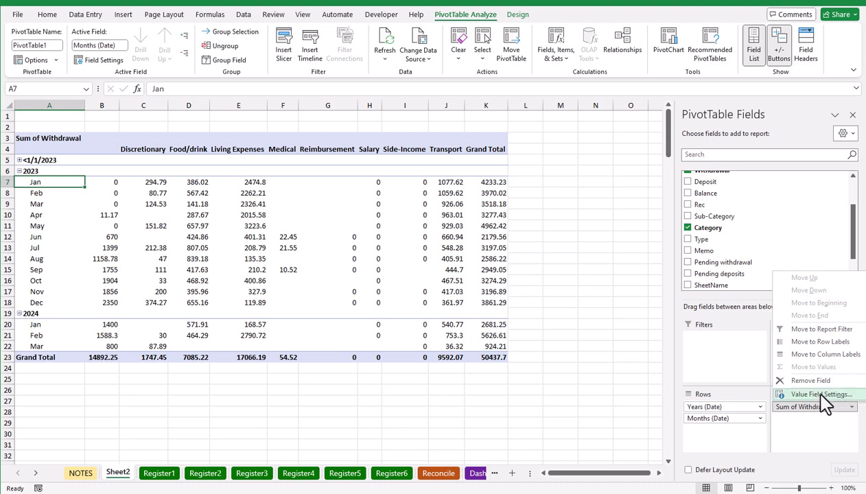
click(821, 396)
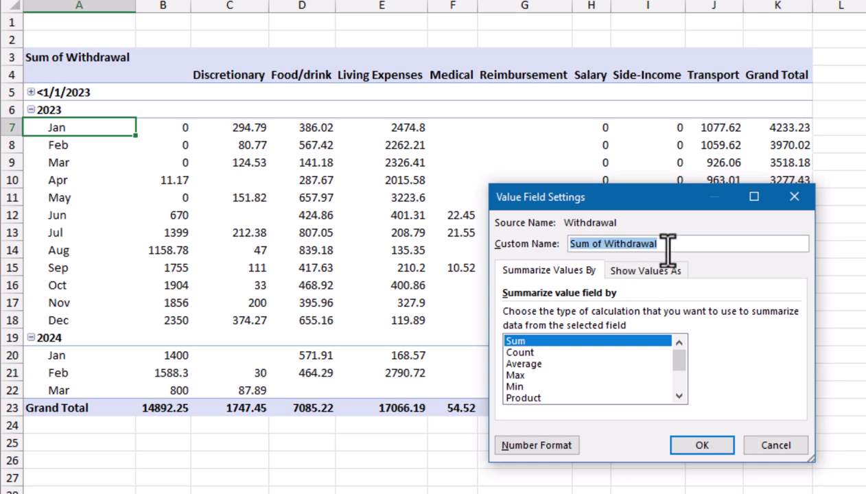
key(BackSpace)
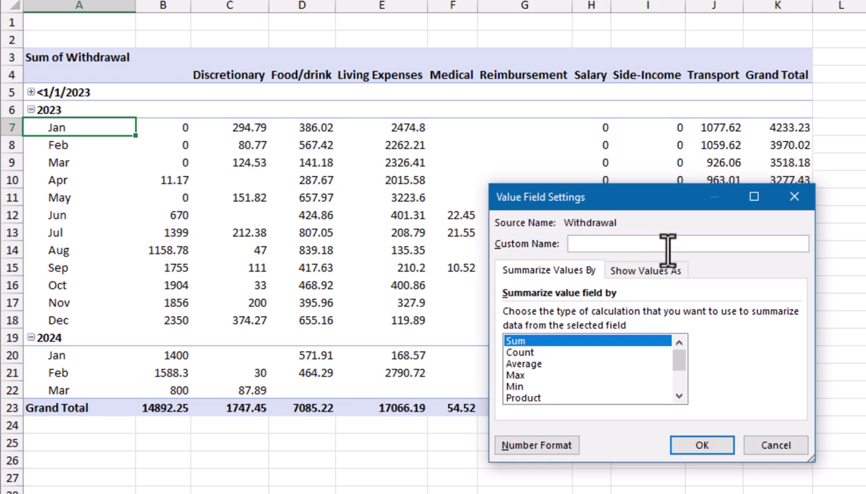
text(Expenses)
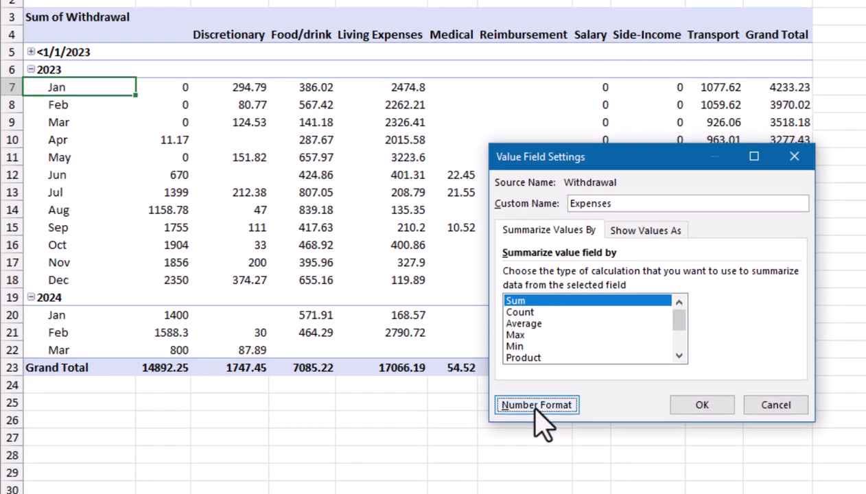
click(537, 447)
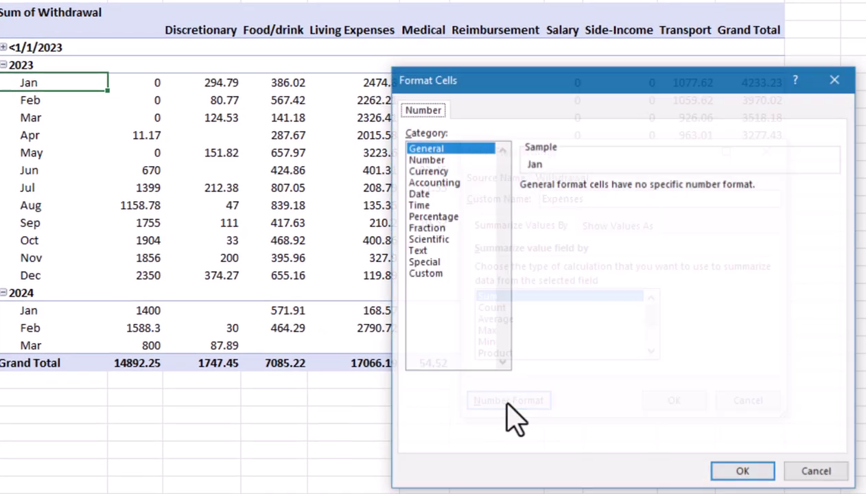
click(411, 169)
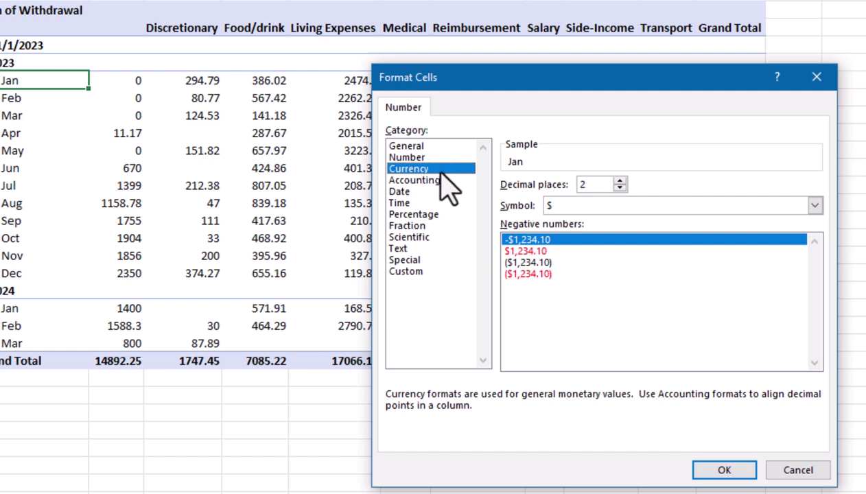
click(620, 187)
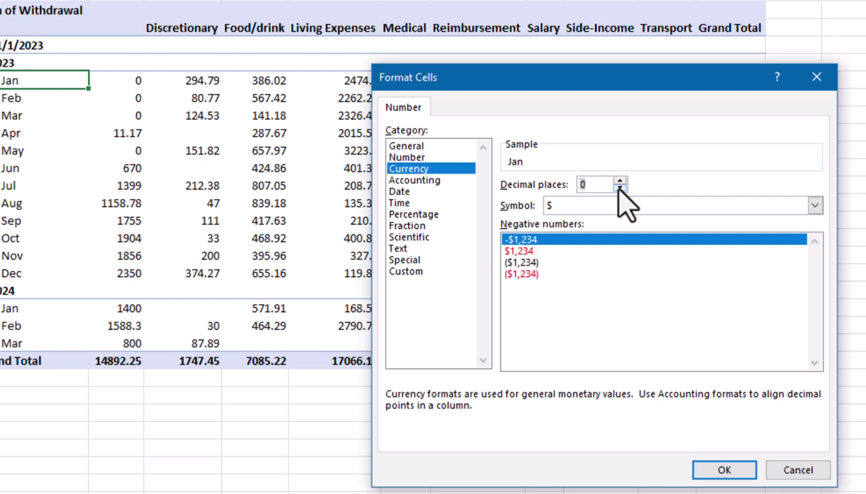
click(729, 472)
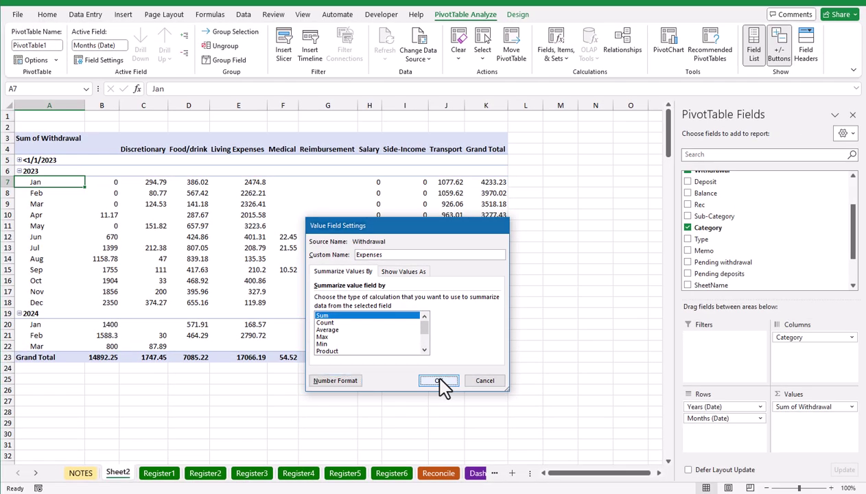
click(566, 393)
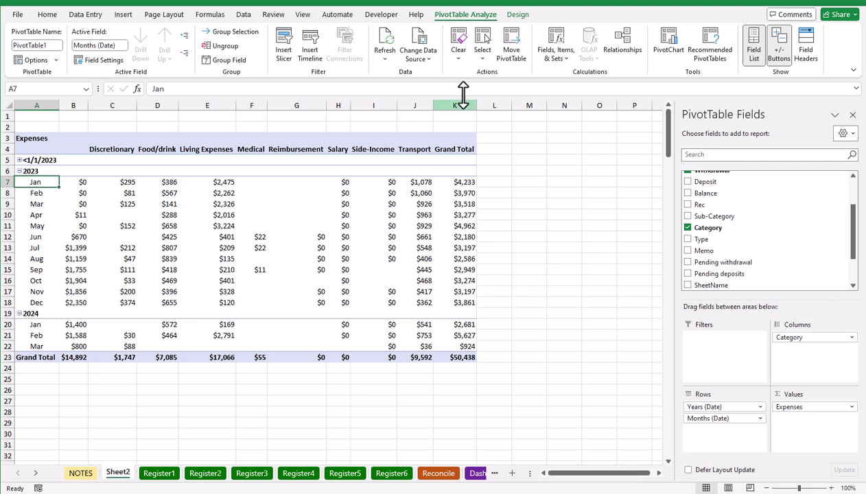
Apply a dark blue style from the Design tab's PivotTable Styles gallery
click(518, 15)
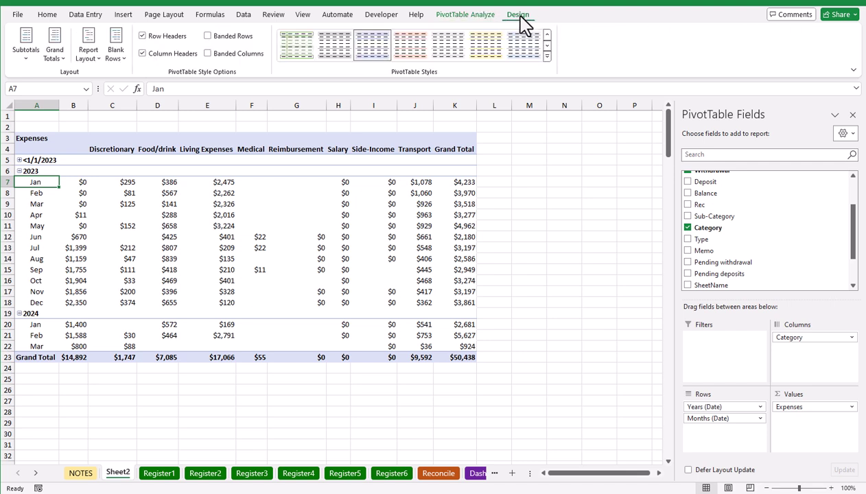
click(547, 56)
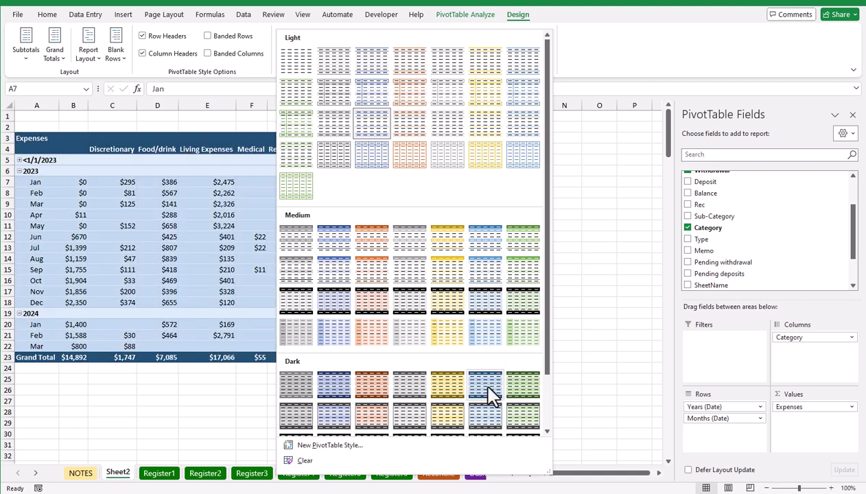
click(492, 395)
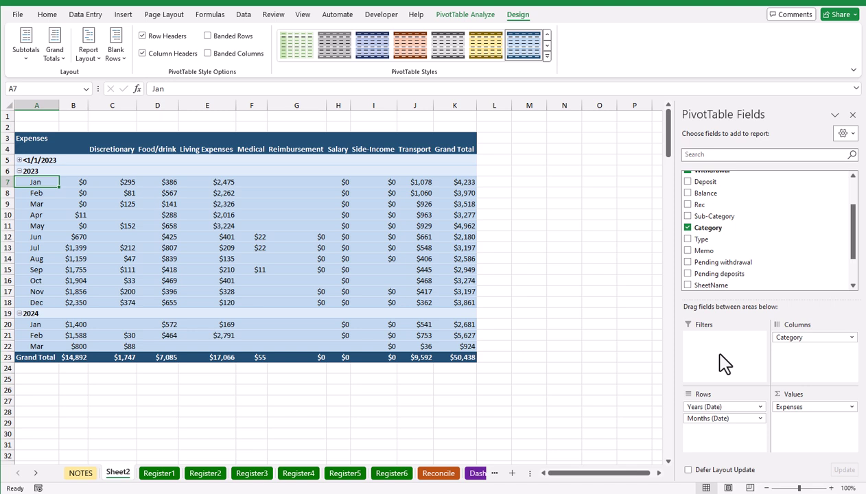
mouse_move(703, 239)
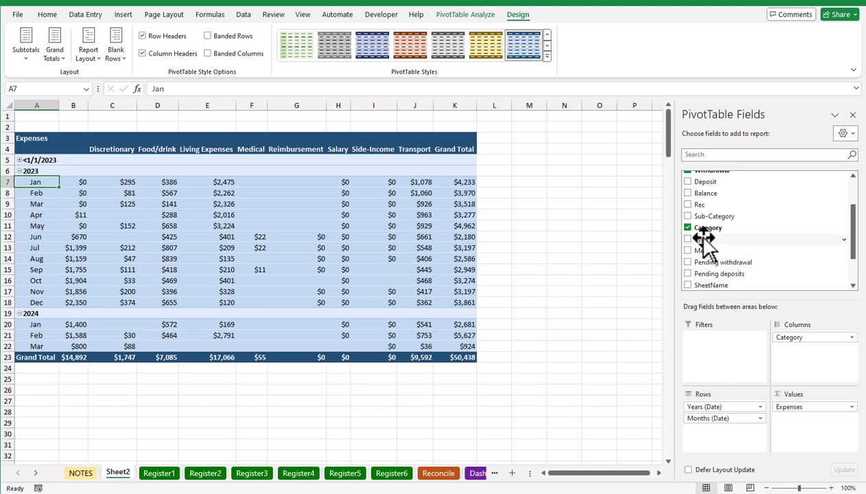
Add Type to the Filters area and filter the pivot to Expense only
drag(703, 239, 712, 353)
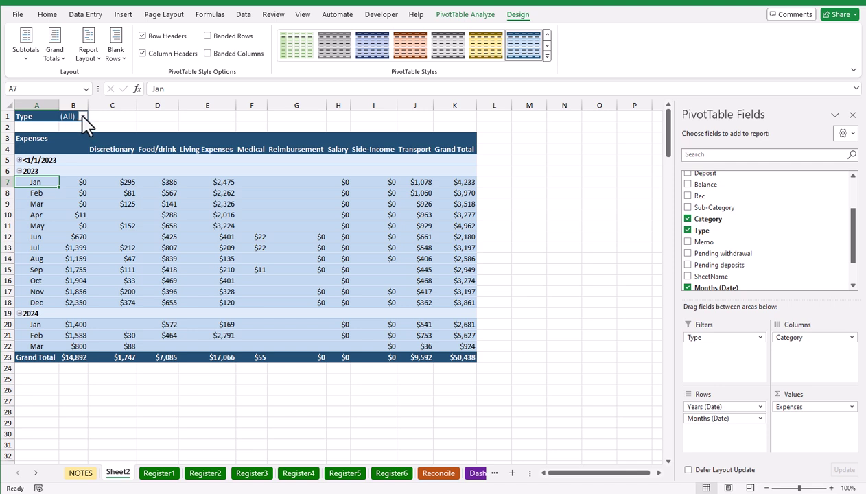
click(83, 117)
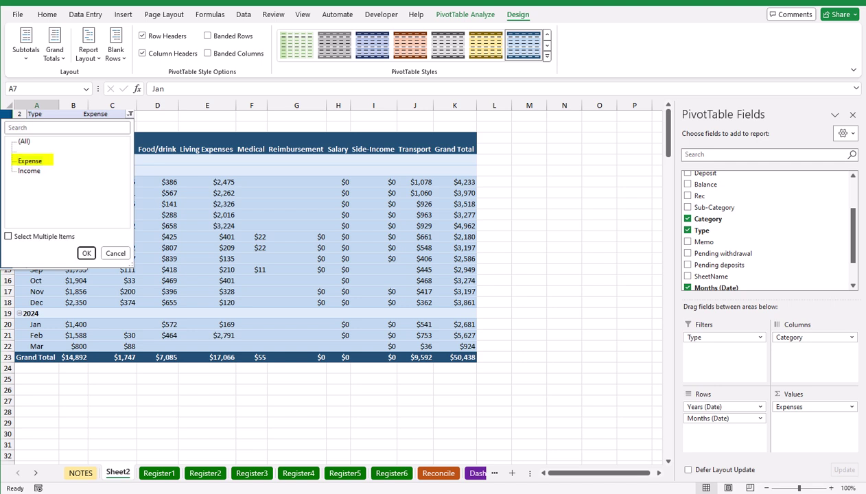
click(40, 269)
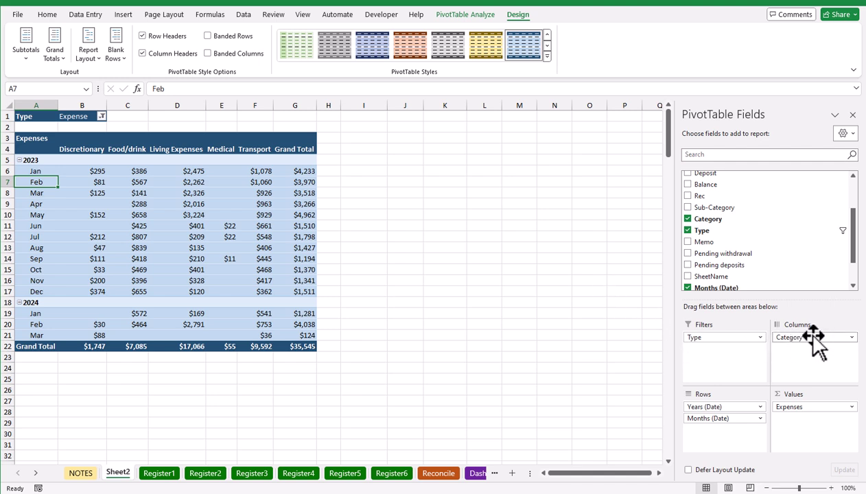
Move Category into Rows and the years and months into Columns
drag(810, 337, 719, 438)
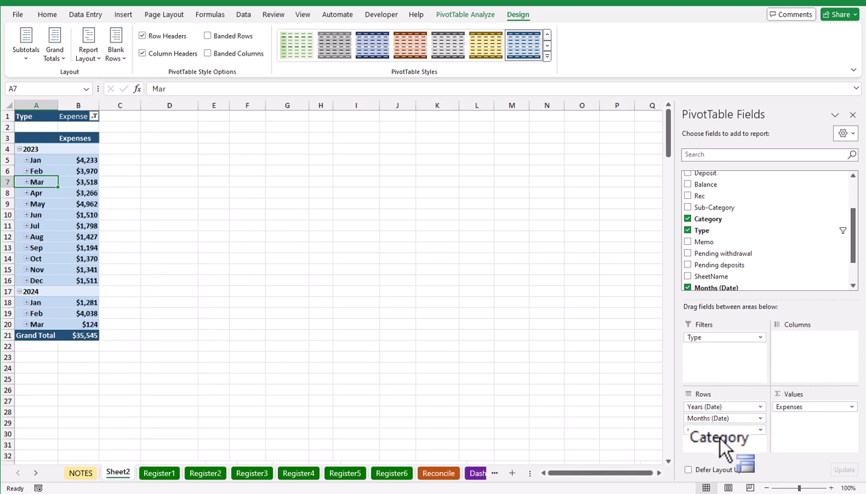
mouse_move(722, 446)
mouse_down()
mouse_move(721, 429)
mouse_move(810, 371)
mouse_up()
mouse_move(732, 407)
mouse_down()
mouse_move(753, 411)
mouse_move(810, 378)
mouse_up()
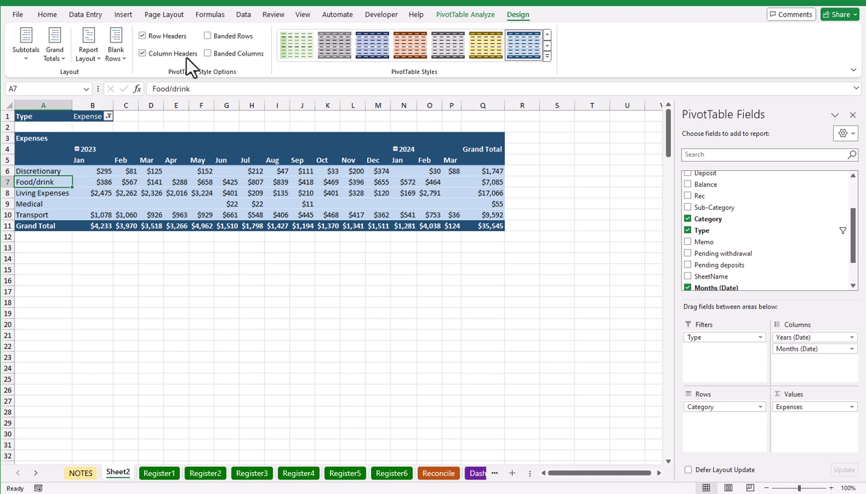
Undo the layout changes so categories are back across the columns
click(96, 4)
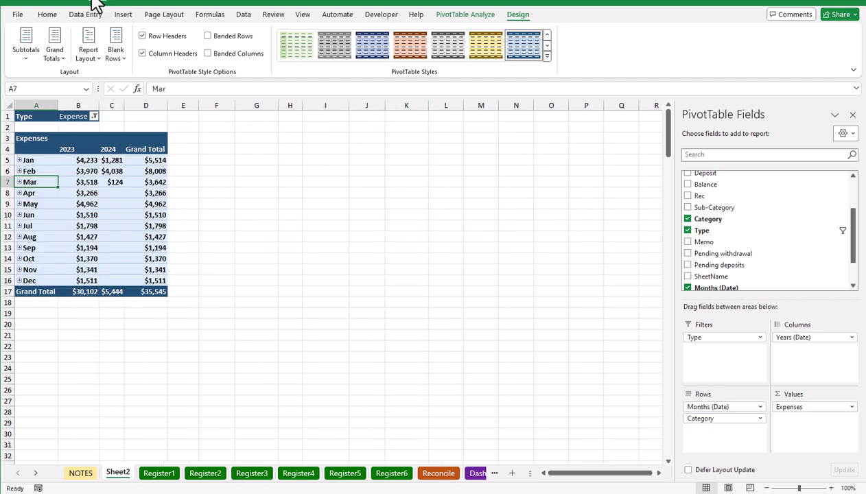
key(ctrl+z)
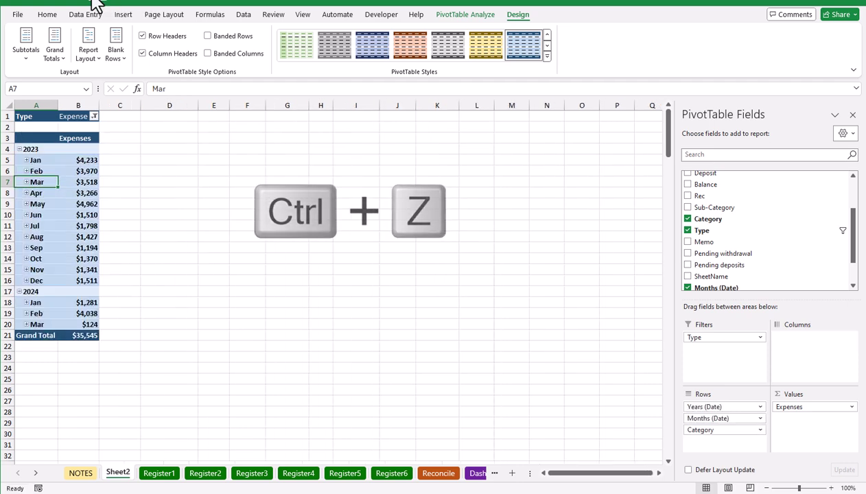
key(ctrl+z)
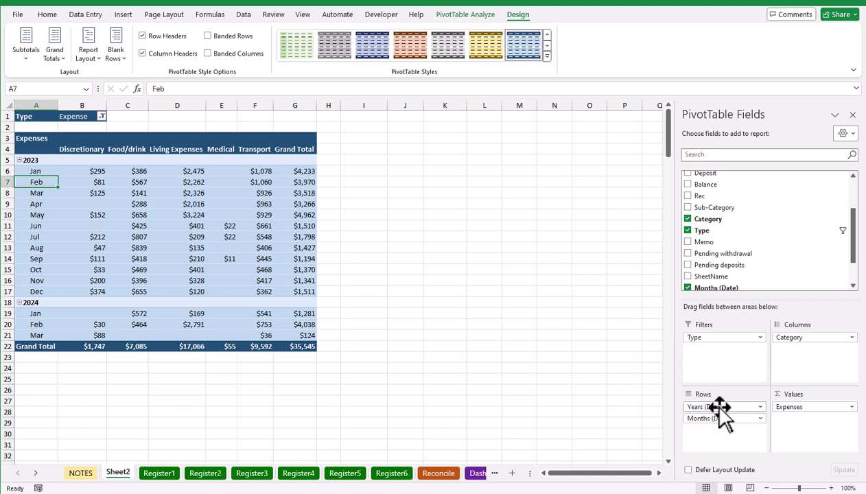
Move Years (Date) into Filters and filter the pivot to 2023
drag(719, 407, 714, 363)
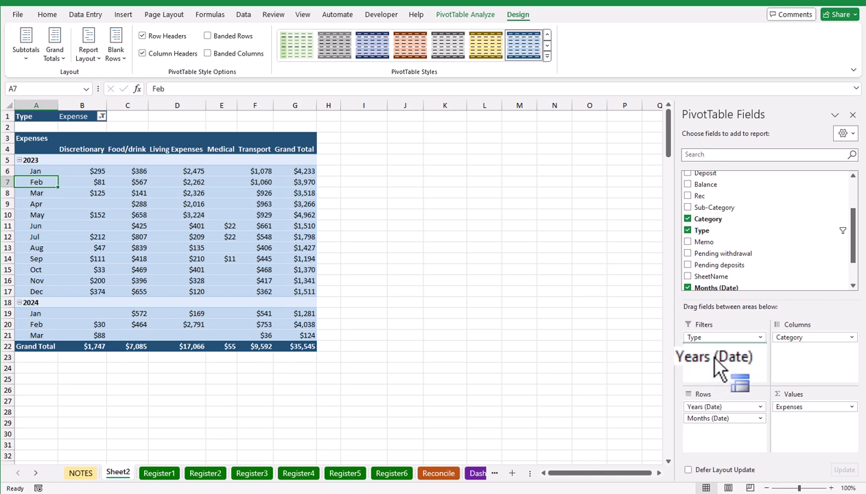
drag(717, 366, 717, 366)
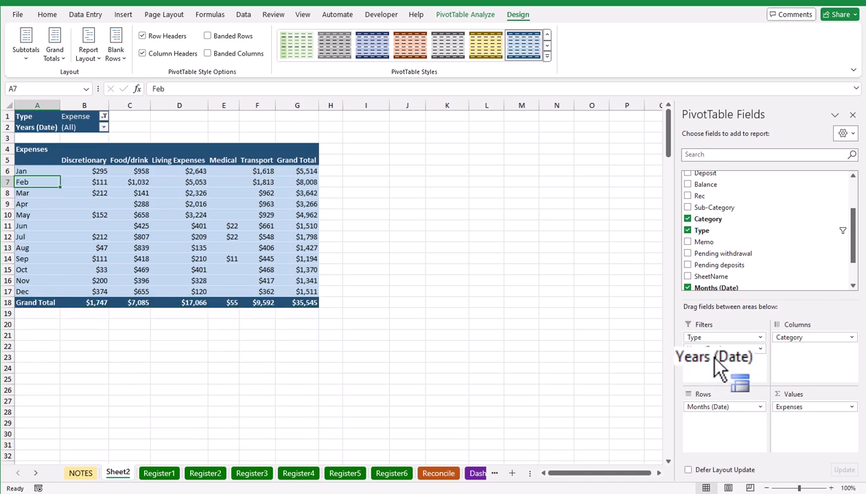
click(103, 127)
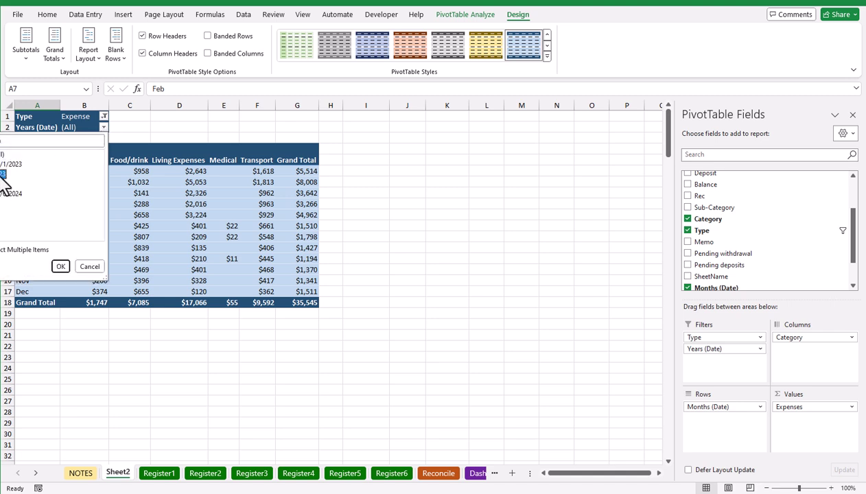
click(61, 267)
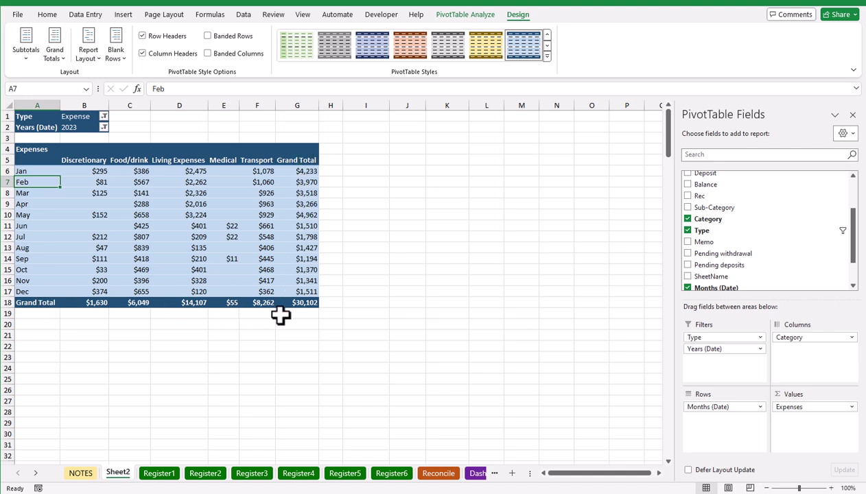
Turn off grand totals for columns in PivotTable Options' Totals & Filters
right_click(42, 217)
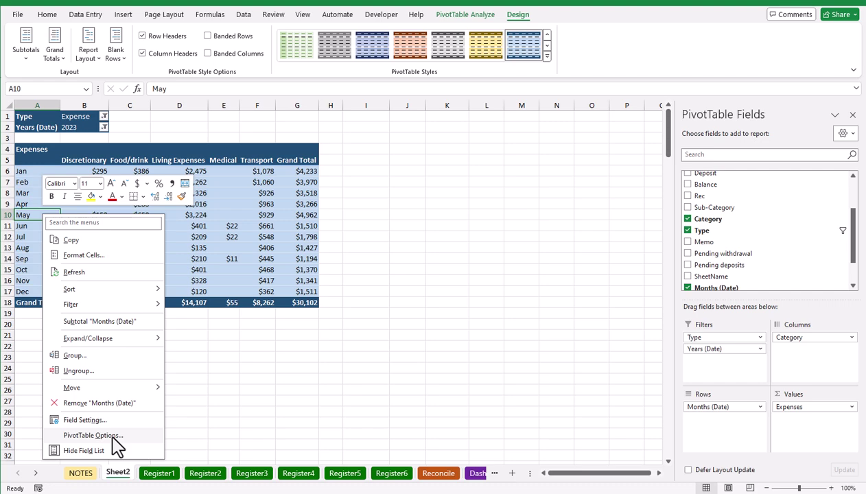
click(92, 435)
drag(107, 292, 241, 162)
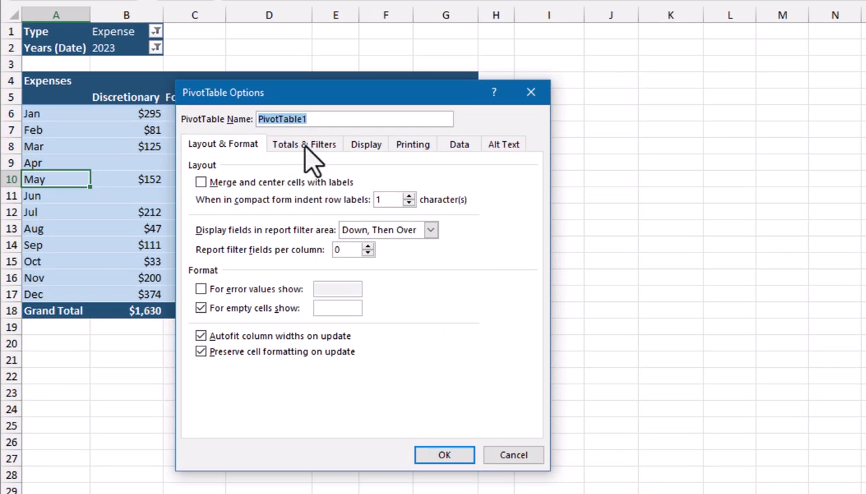
click(311, 152)
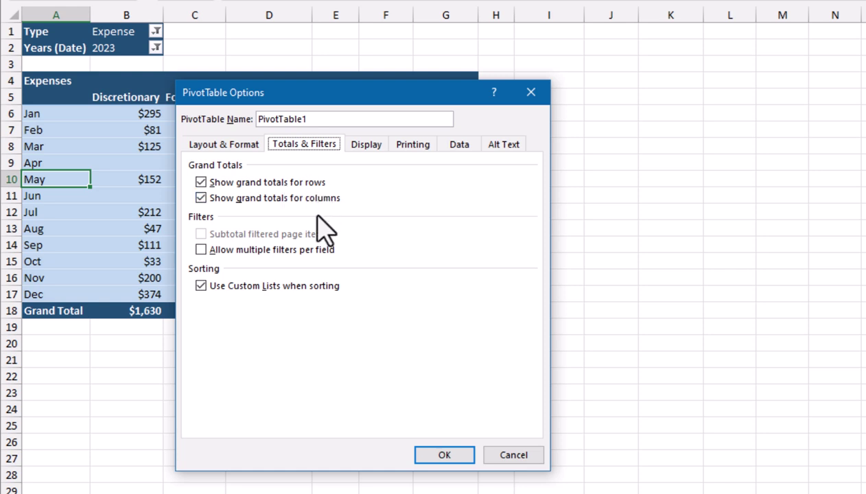
click(229, 198)
click(432, 459)
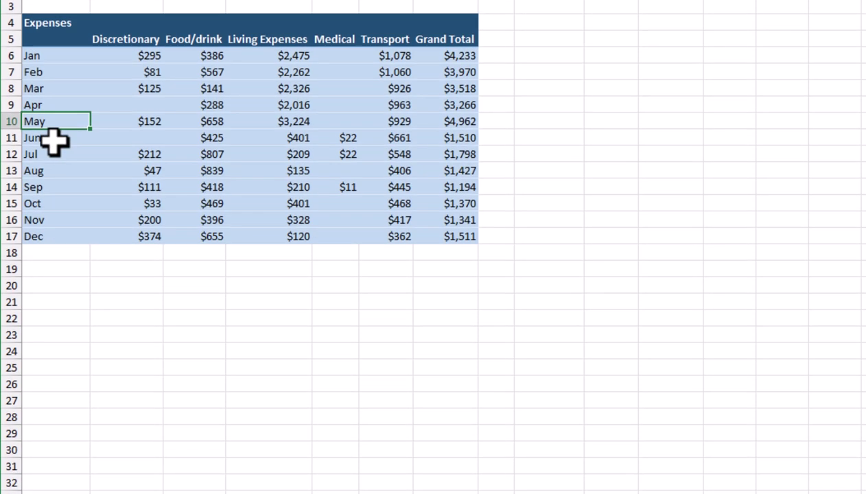
Re-enable grand totals for columns and disable grand totals for rows in PivotTable Options
right_click(55, 185)
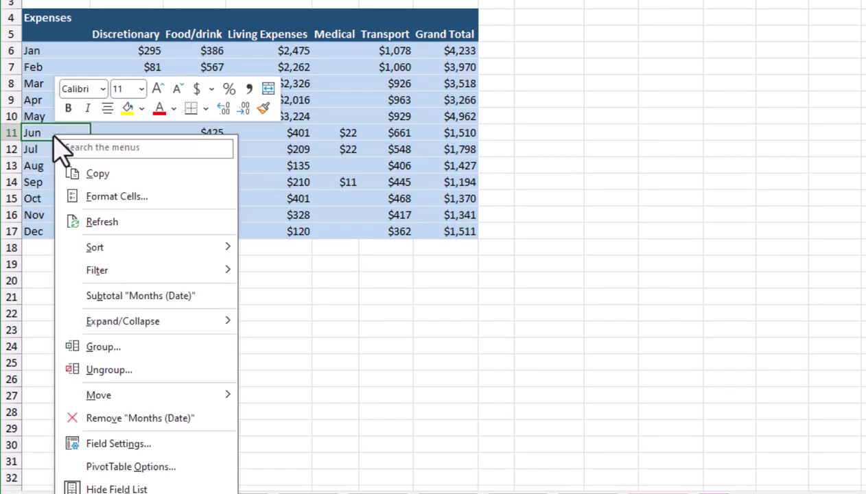
click(143, 467)
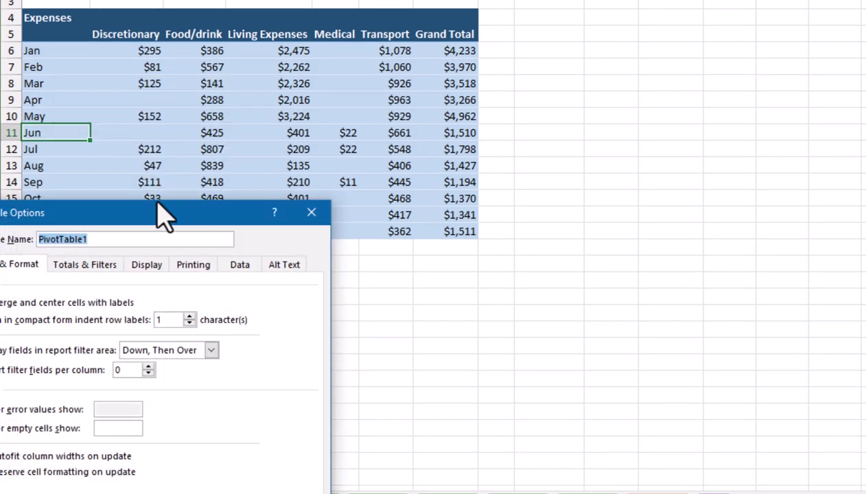
click(298, 120)
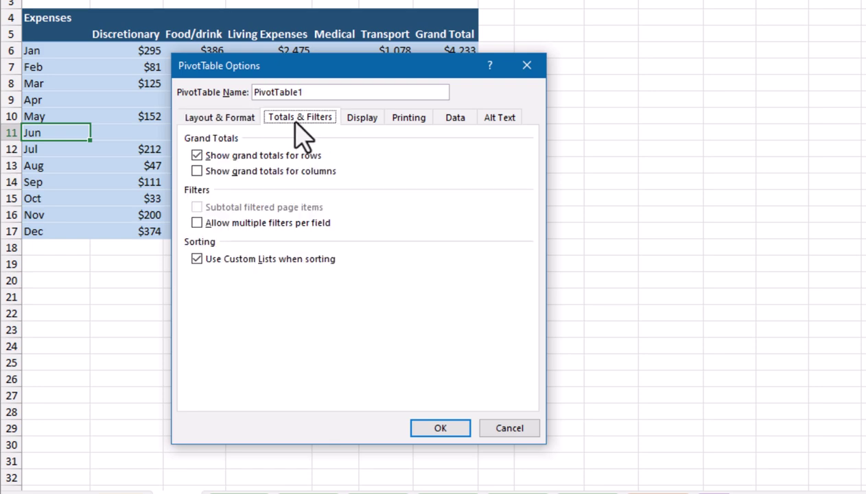
click(237, 171)
click(241, 156)
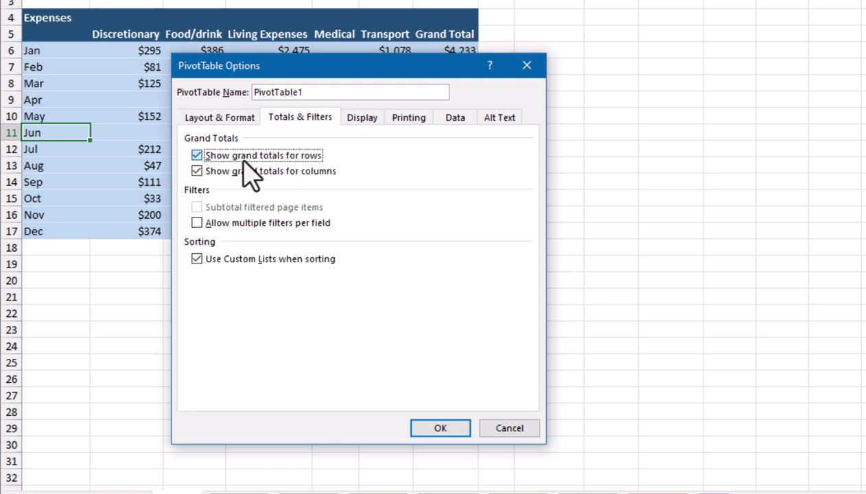
click(437, 429)
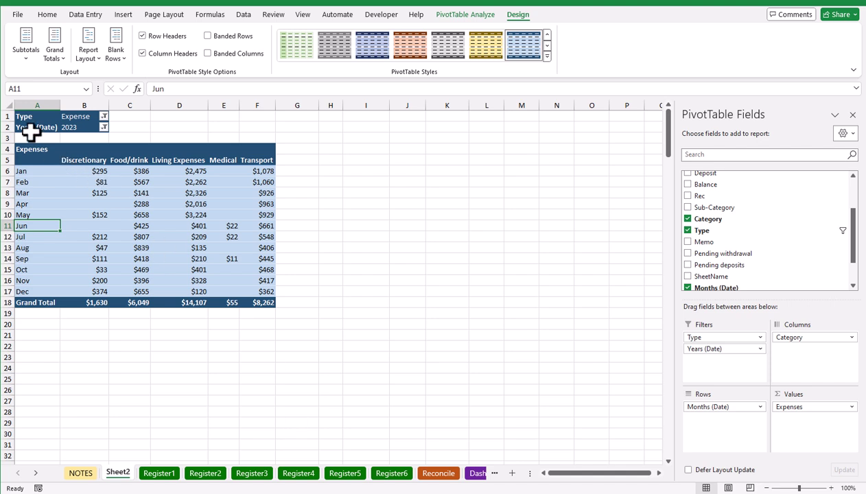
Copy the expenses pivot table A1:F18 and paste it starting at cell I1
drag(20, 116, 262, 302)
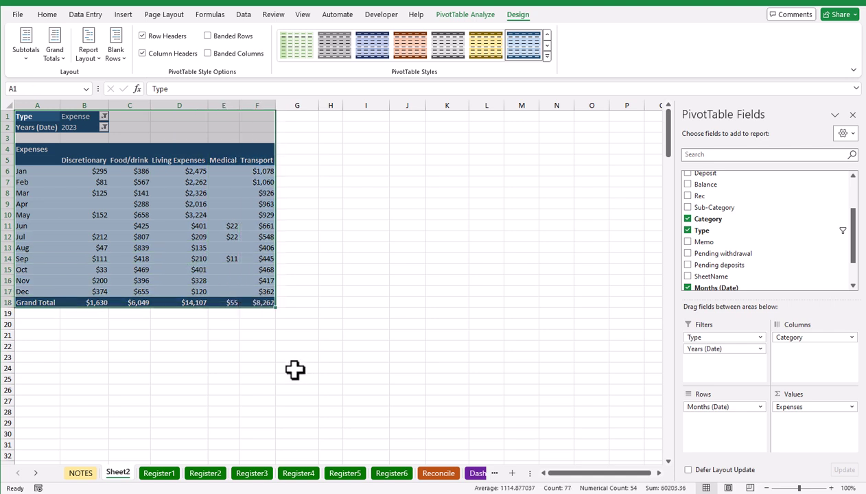
key(ctrl+c)
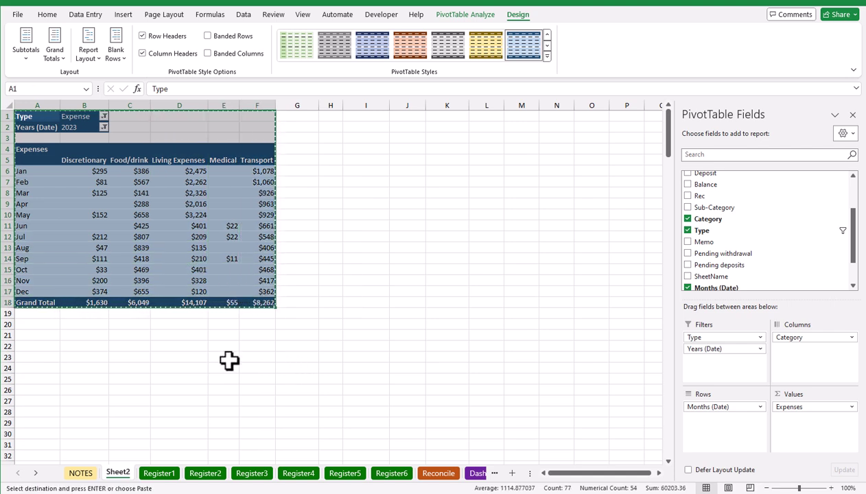
click(366, 180)
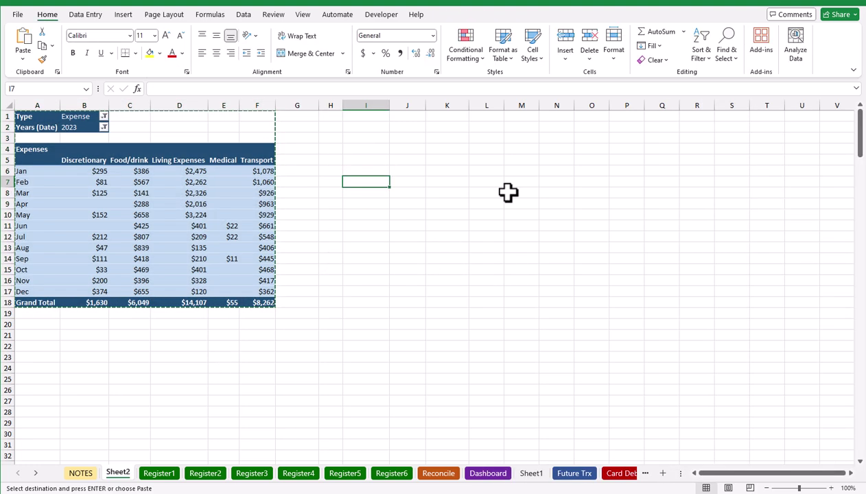
click(378, 118)
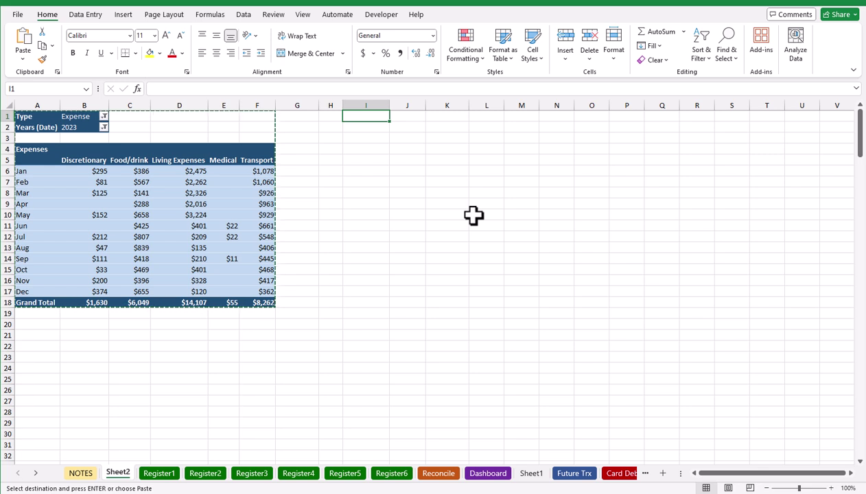
key(Return)
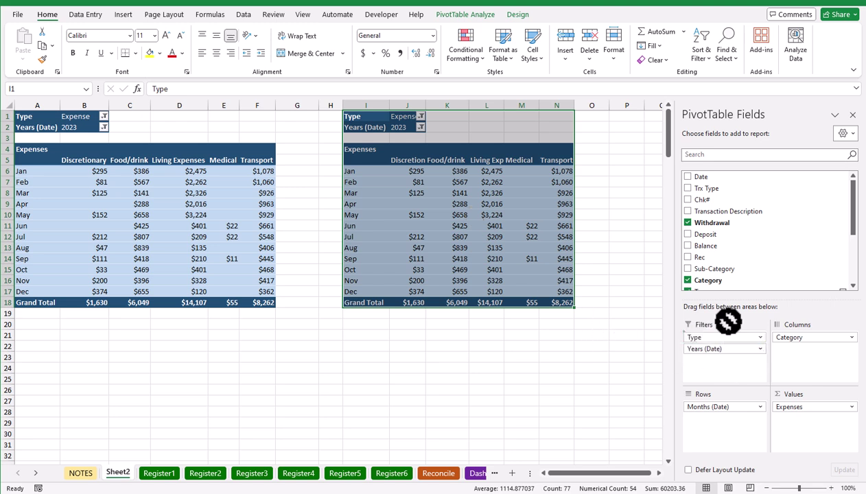
Drop Years (Date), Type and Category from the copied pivot and add Deposit to Values
drag(728, 353, 737, 266)
drag(712, 341, 693, 268)
mouse_move(796, 340)
mouse_down()
mouse_move(793, 253)
mouse_move(795, 261)
mouse_up()
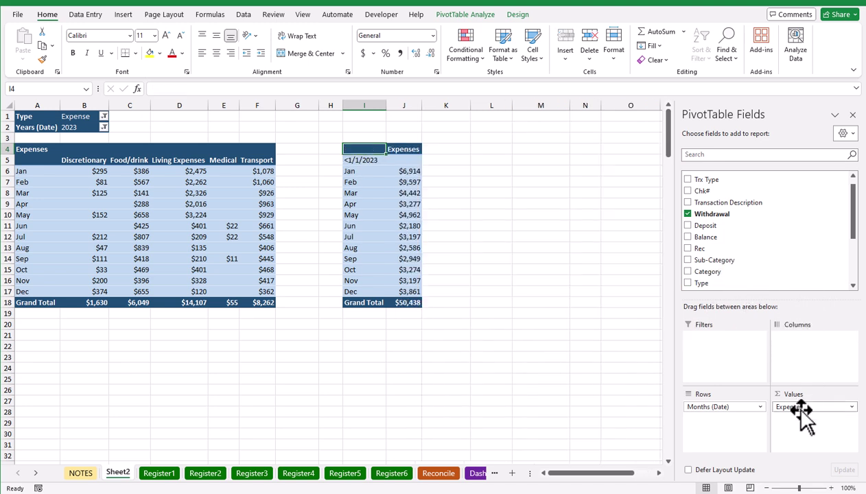
mouse_move(803, 412)
mouse_down()
mouse_move(719, 228)
mouse_move(798, 430)
mouse_up()
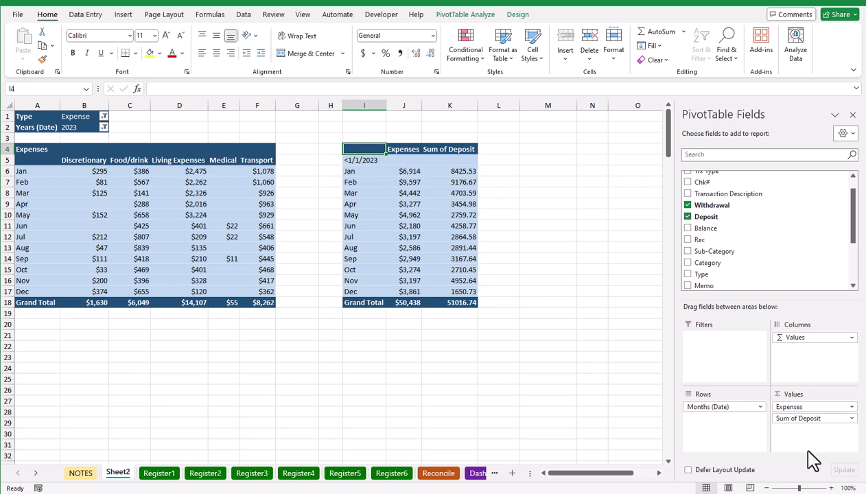
Rename Sum of Deposit to Credits and format it as Currency with 0 decimal places
click(852, 419)
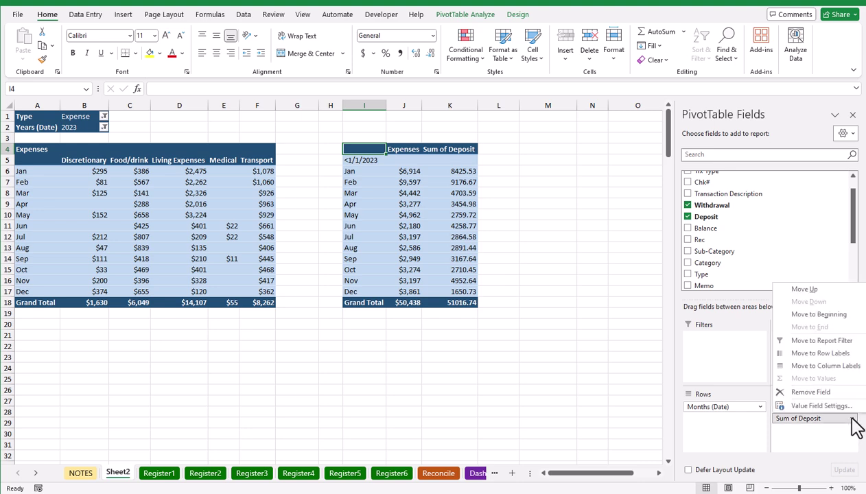
click(822, 406)
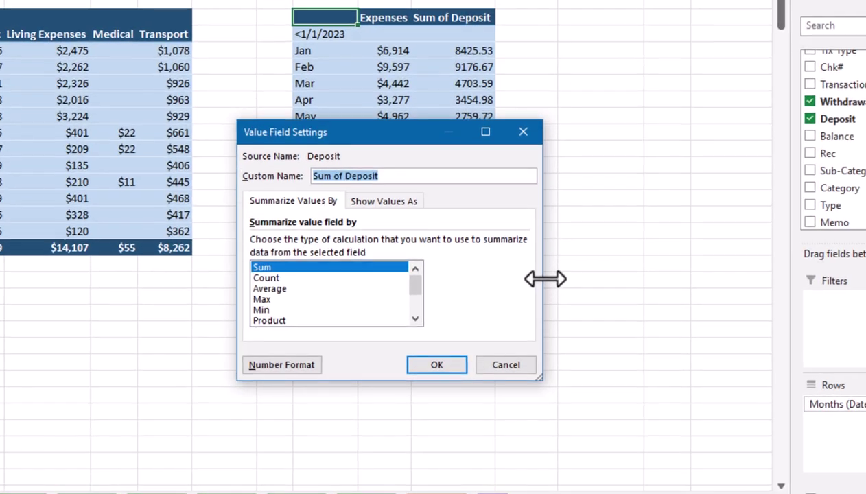
text(Credits)
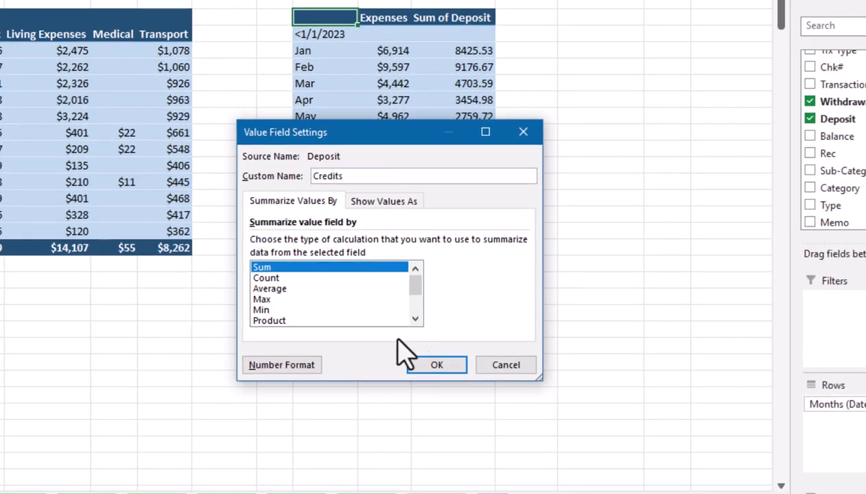
click(302, 375)
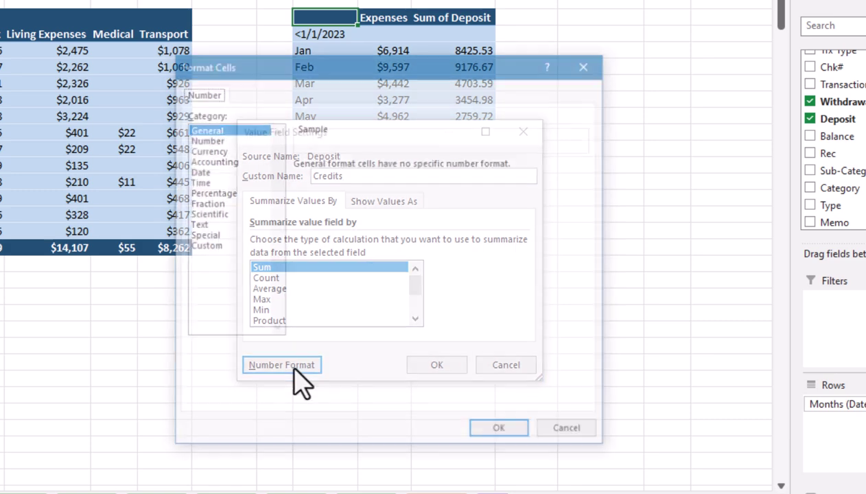
click(219, 151)
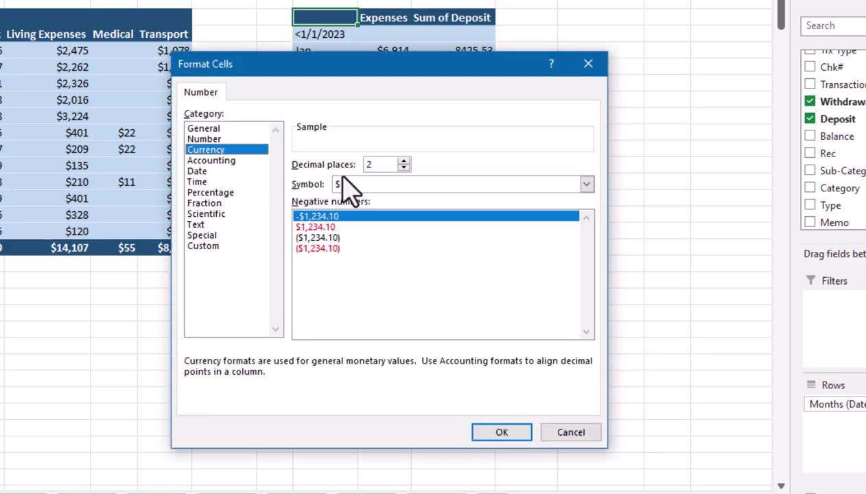
click(403, 169)
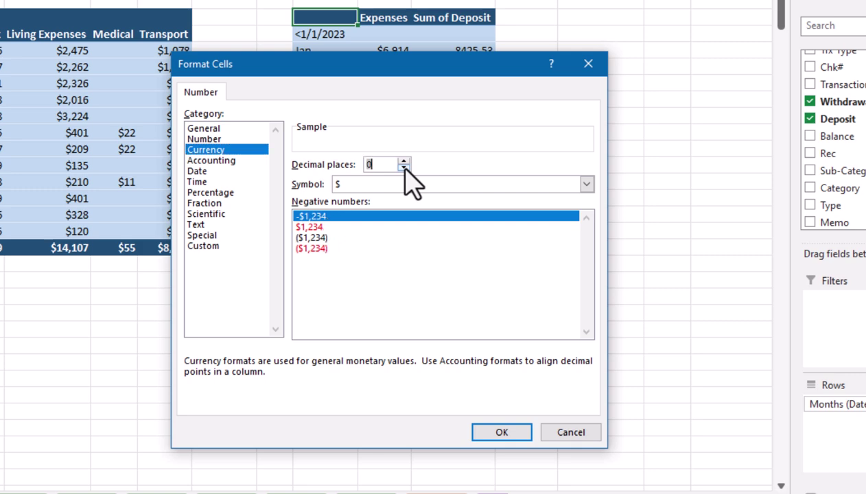
click(502, 432)
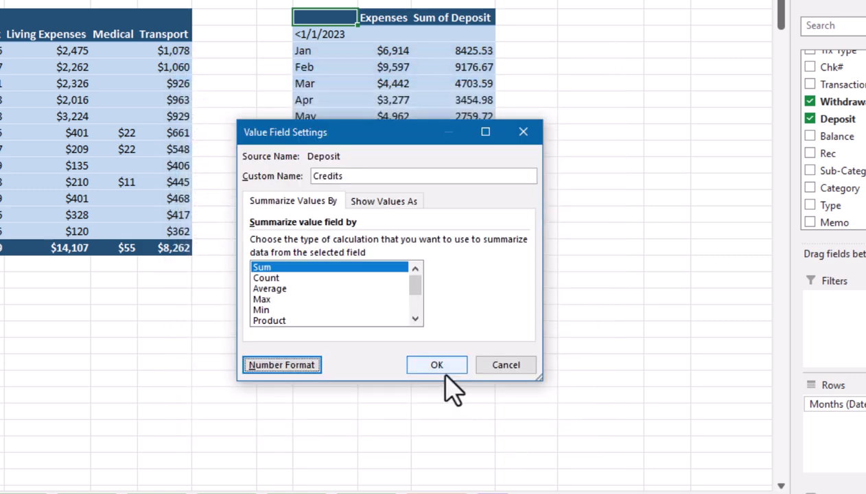
click(445, 422)
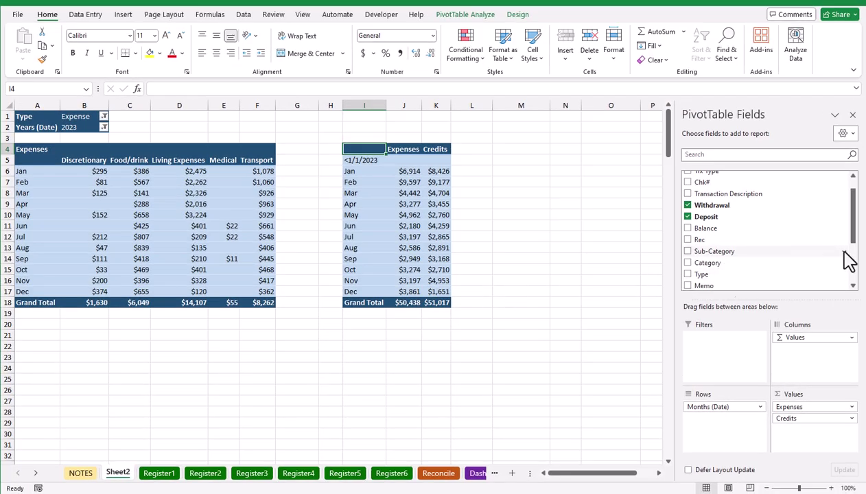
Put Years (Date) in the copied pivot's Filters and filter it to 2023
drag(855, 232, 851, 281)
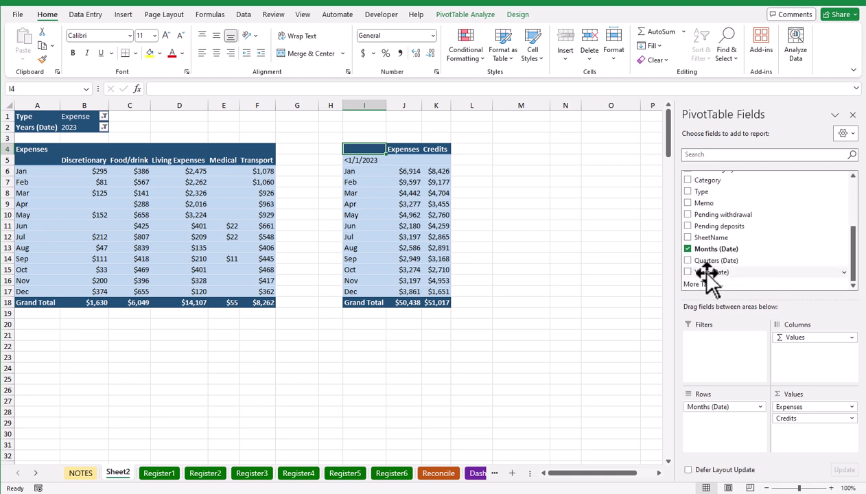
drag(711, 272, 712, 341)
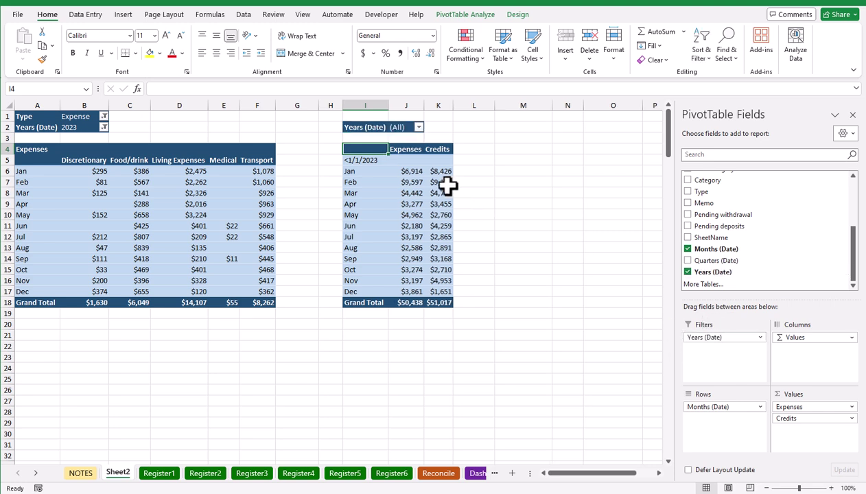
click(418, 128)
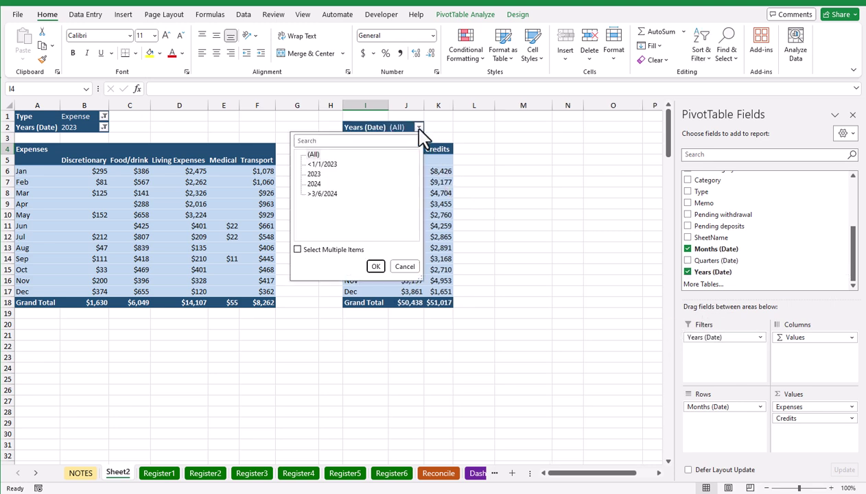
click(407, 267)
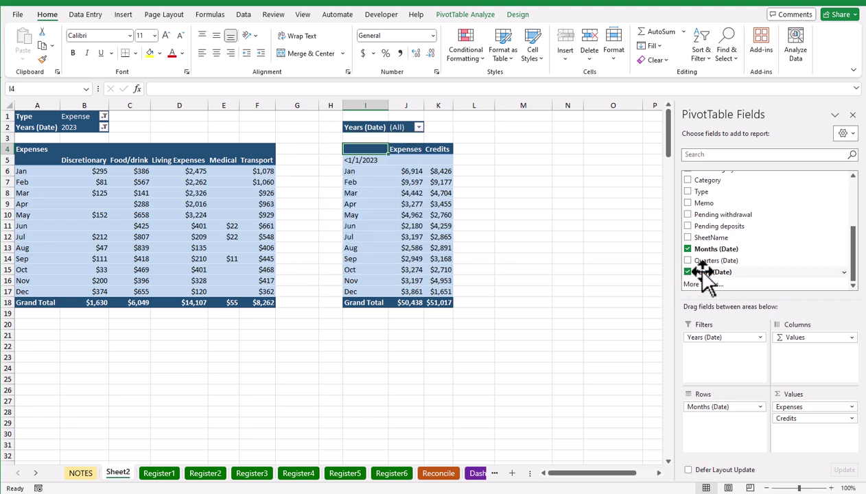
mouse_move(714, 338)
mouse_down()
mouse_move(716, 405)
mouse_move(728, 415)
mouse_up()
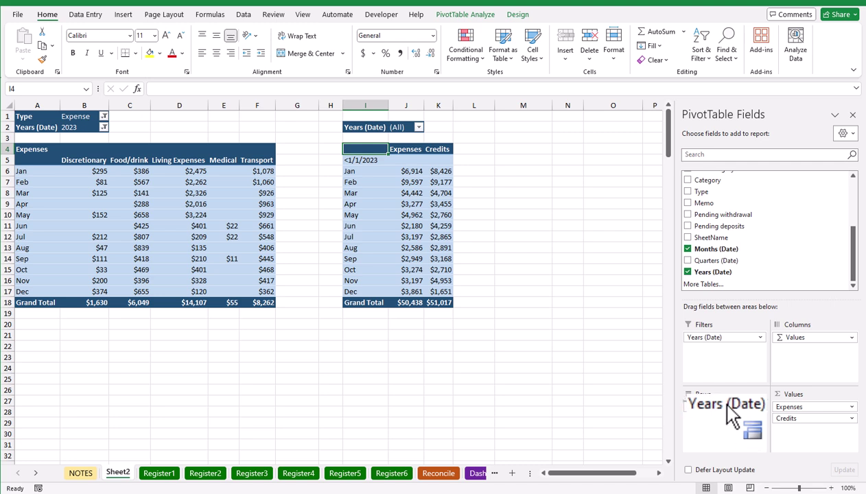
drag(728, 416, 727, 407)
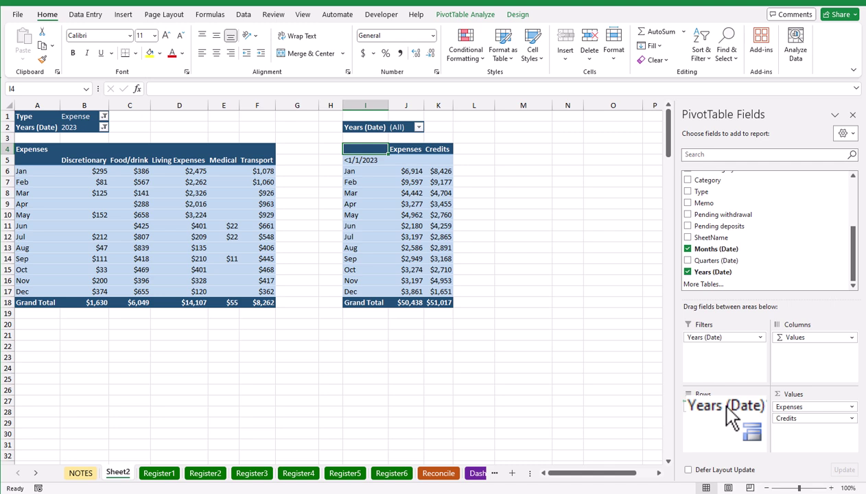
drag(727, 407, 725, 408)
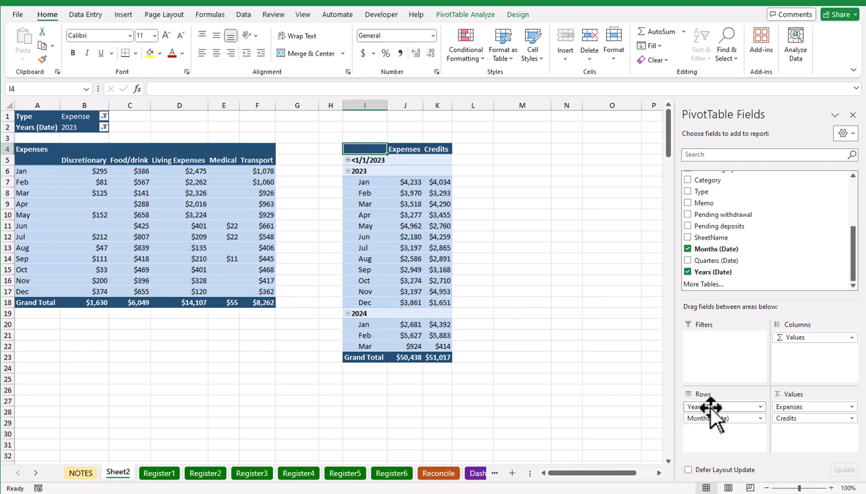
drag(714, 407, 710, 366)
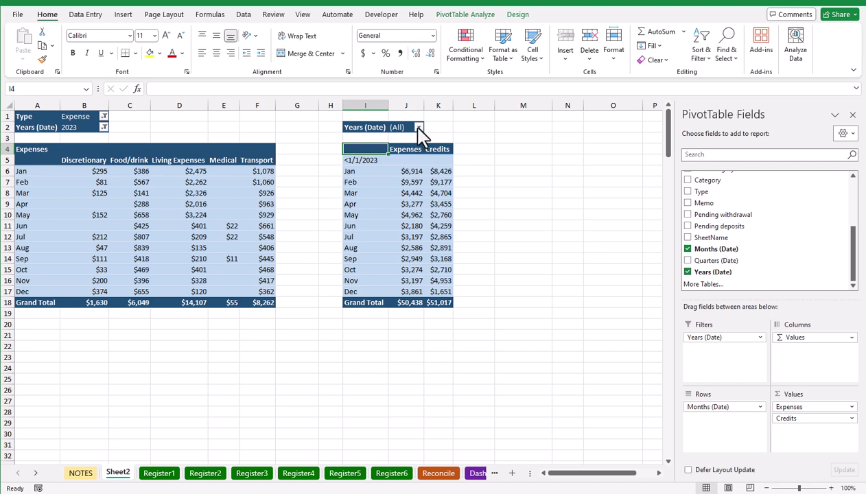
click(418, 128)
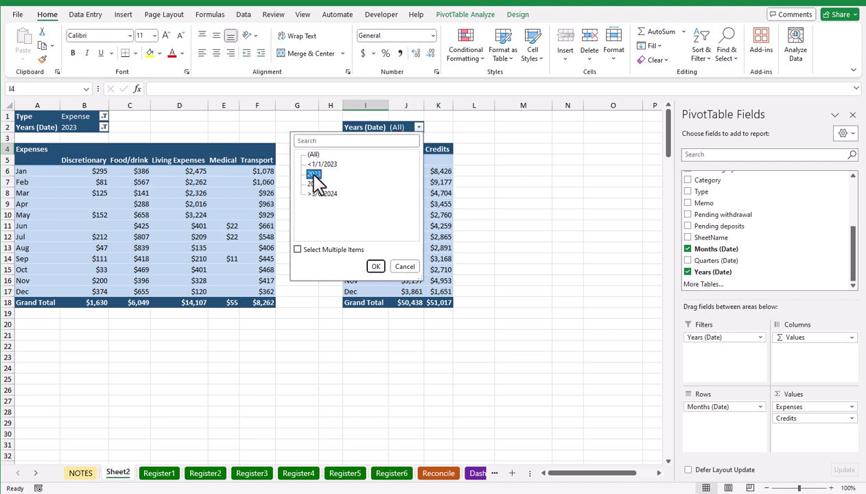
click(377, 267)
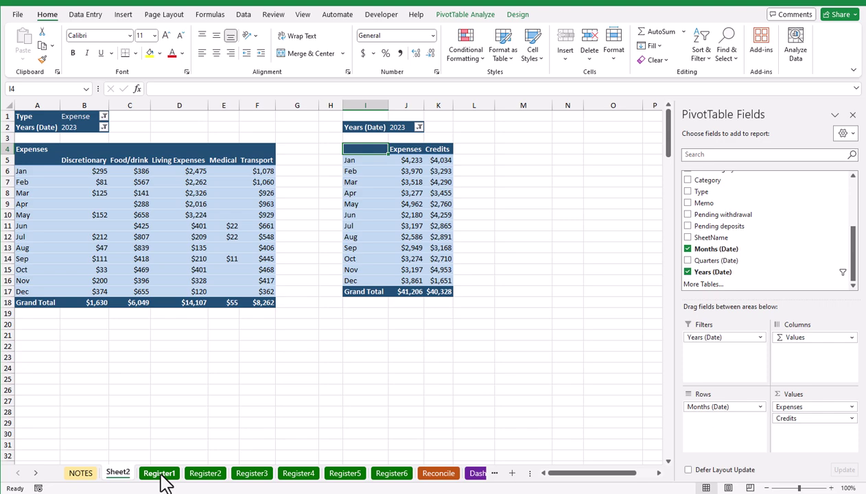
click(162, 475)
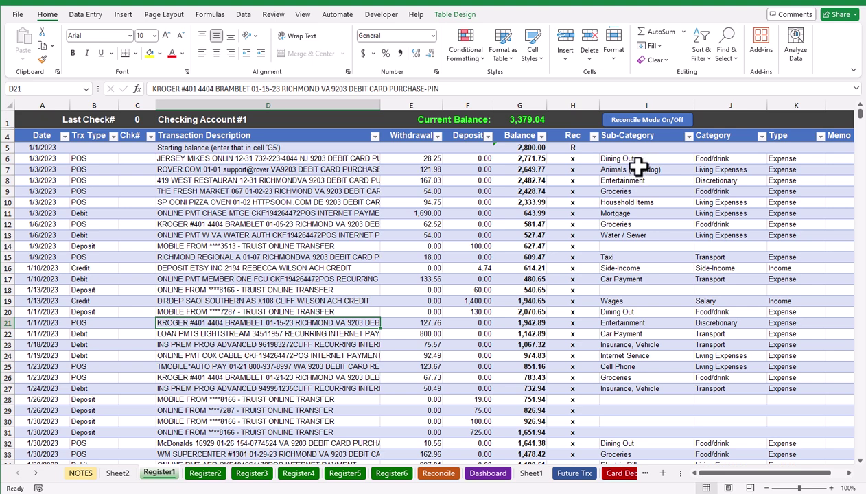
click(118, 474)
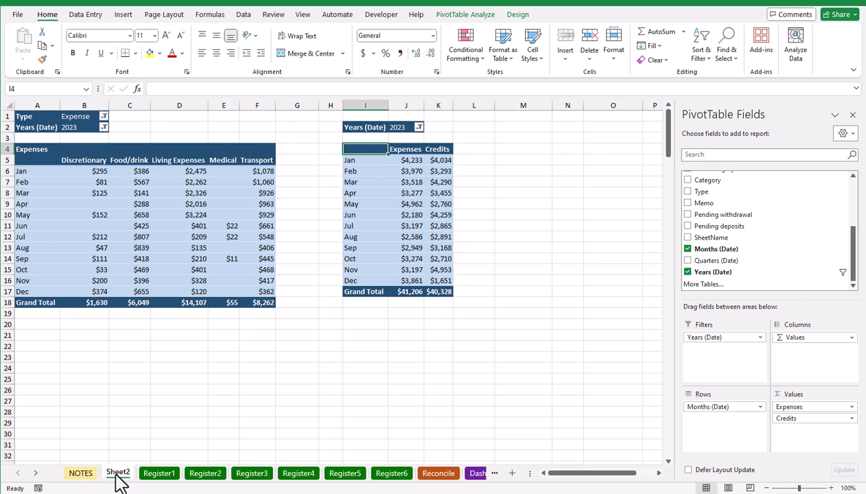
Rename the Sheet2 tab to Summaries
right_click(118, 473)
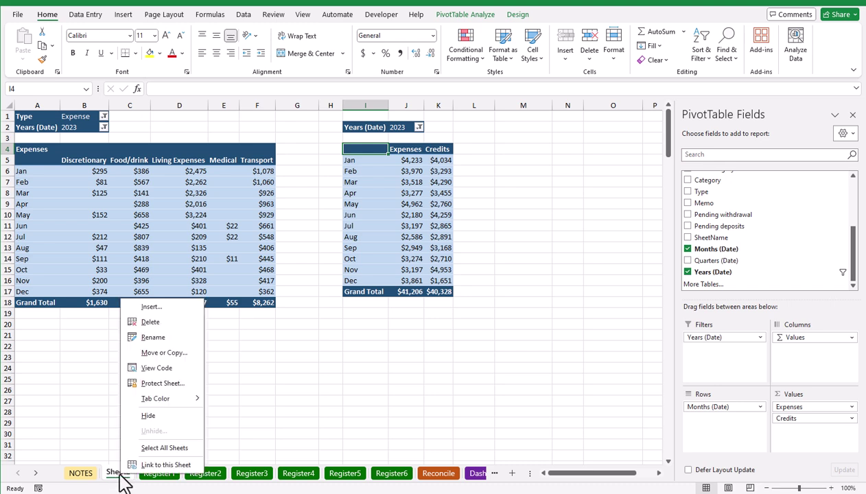
click(154, 337)
text(Sum)
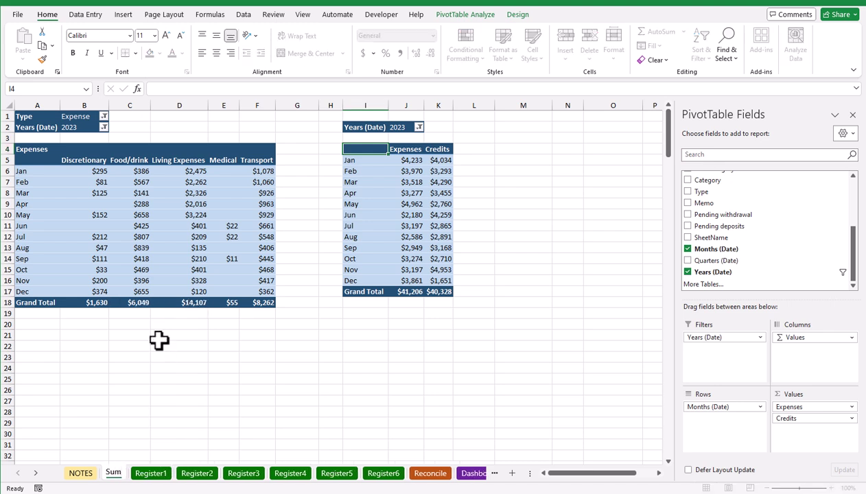
text(maries)
key(Return)
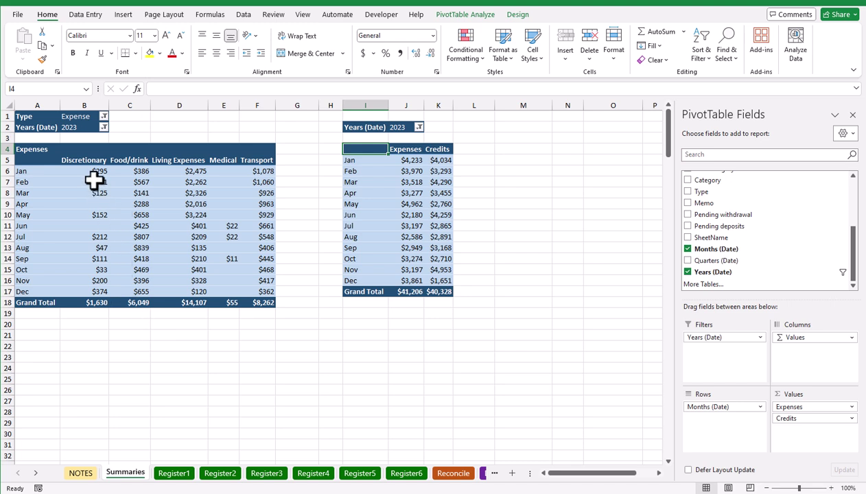
Copy the Expenses/Credits pivot I2:K18 and paste it at cell A24
click(367, 127)
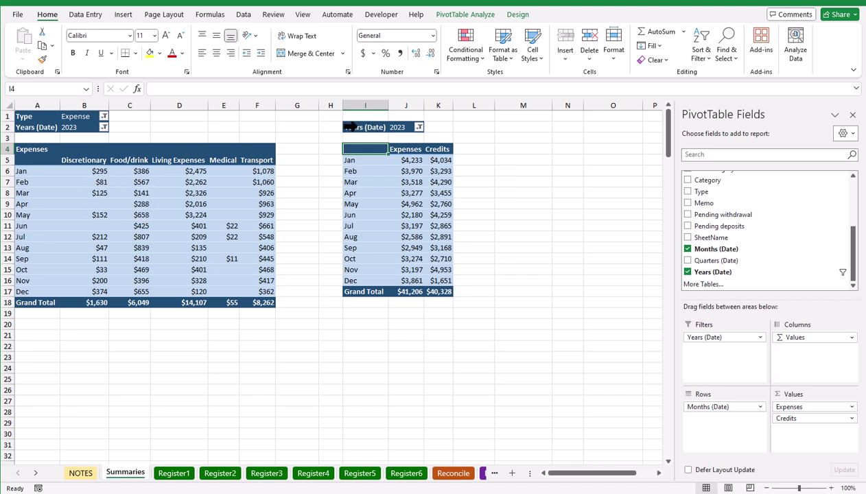
drag(368, 136, 448, 291)
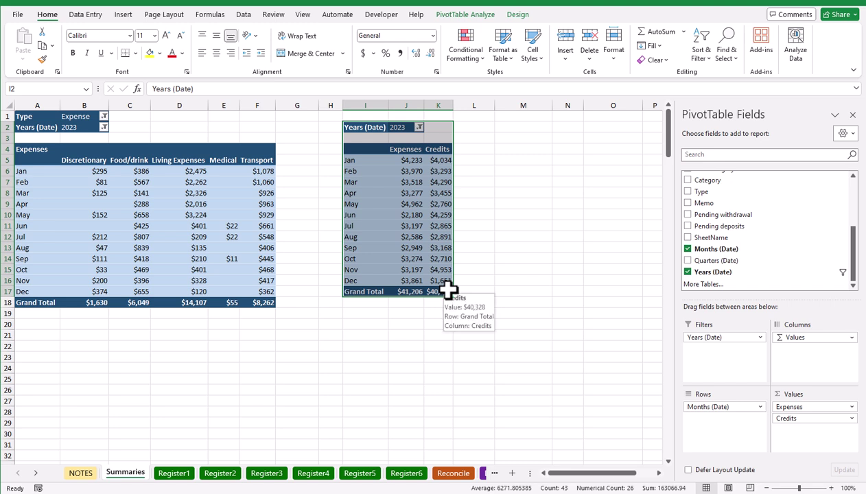
key(ctrl+c)
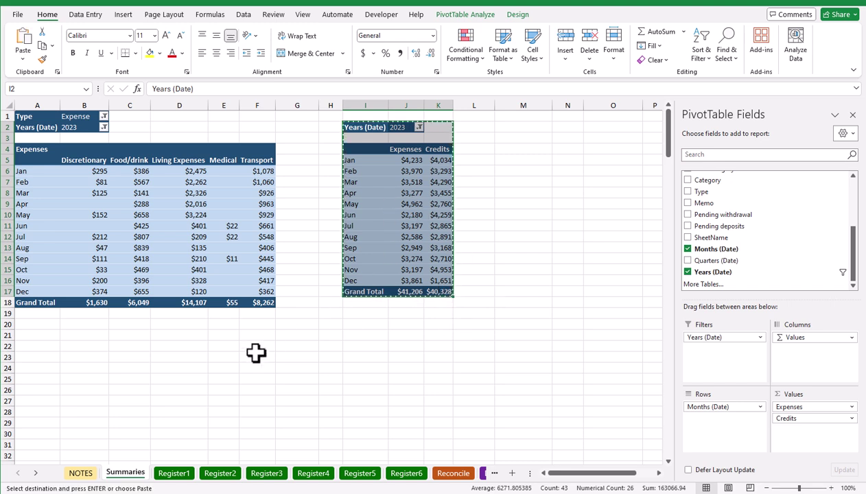
click(43, 368)
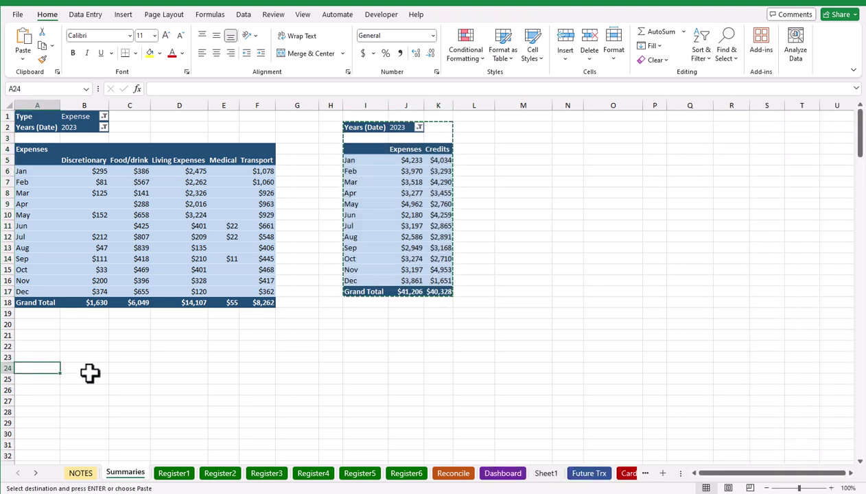
key(Return)
Add Sub-Category to Rows, move Months (Date) to Columns, and remove Credits from Values
scroll(89, 372, down, 1)
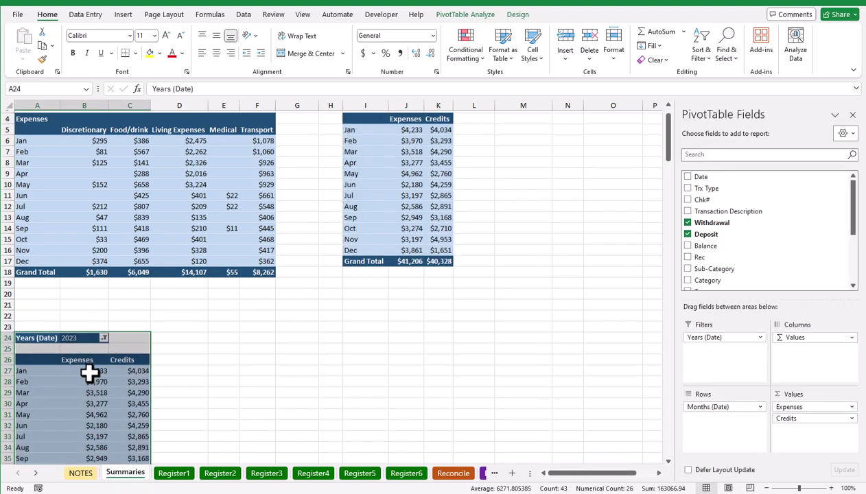
scroll(89, 372, down, 2)
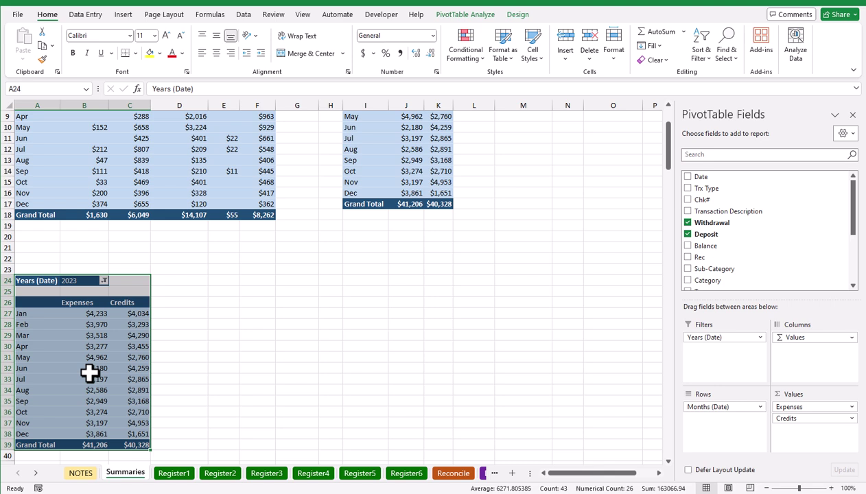
click(55, 368)
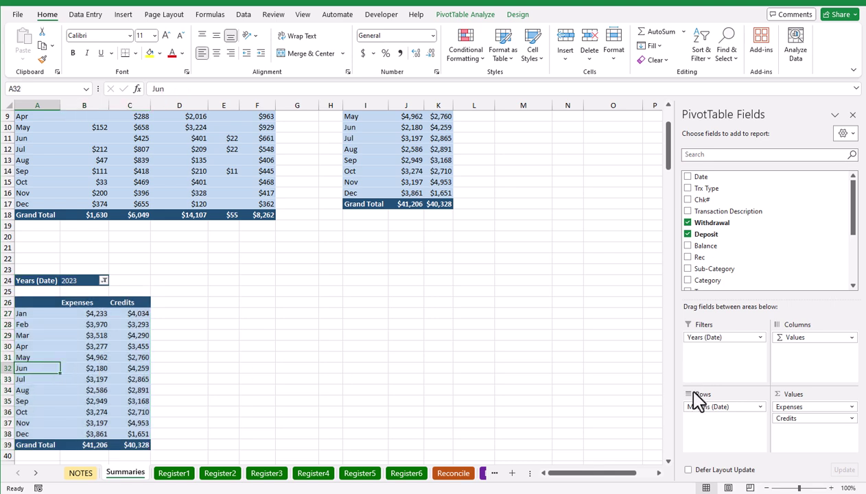
mouse_move(801, 407)
mouse_down()
mouse_move(792, 265)
mouse_move(803, 403)
mouse_up()
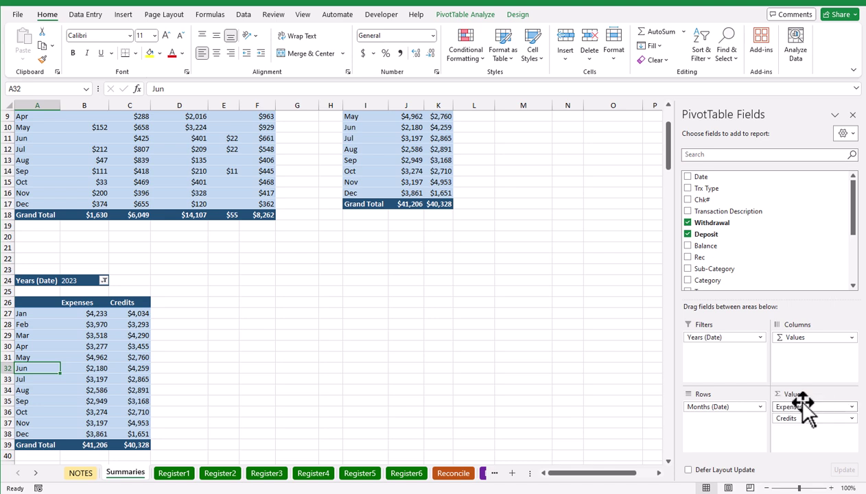
mouse_move(715, 269)
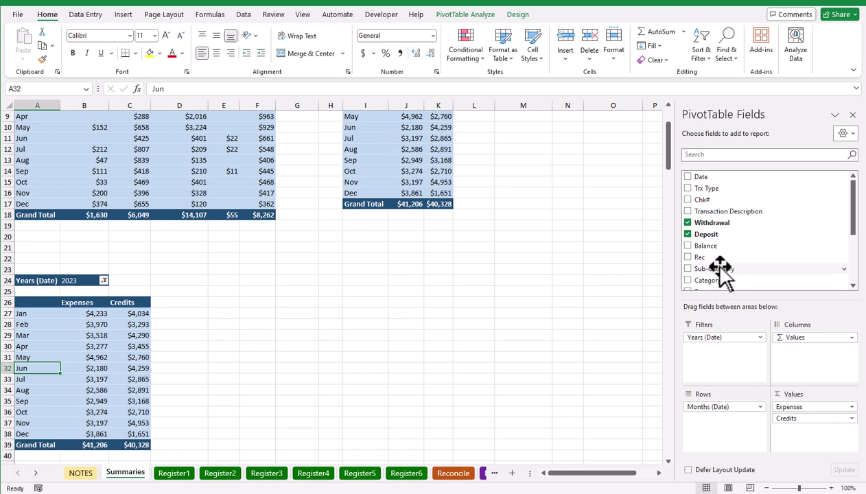
drag(720, 270, 717, 432)
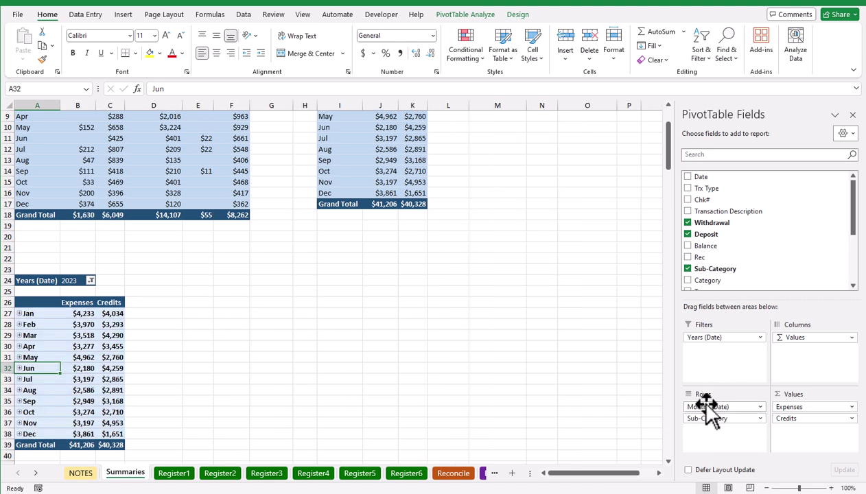
drag(707, 407, 717, 368)
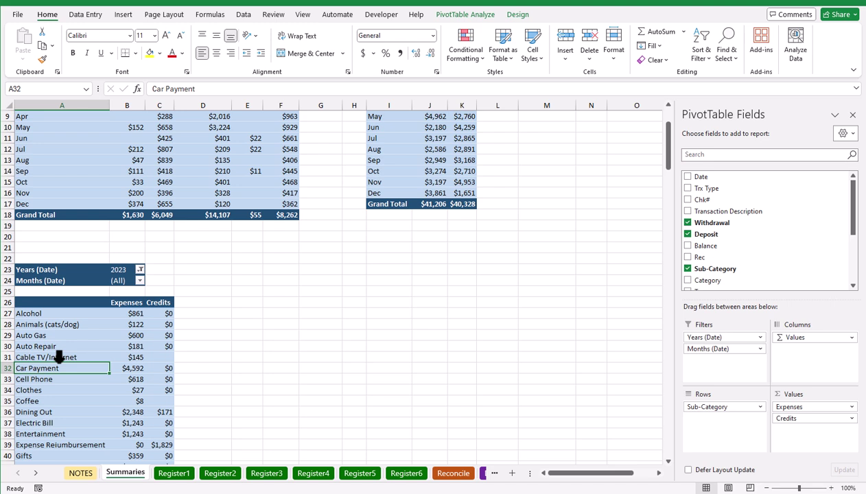
scroll(59, 357, down, 1)
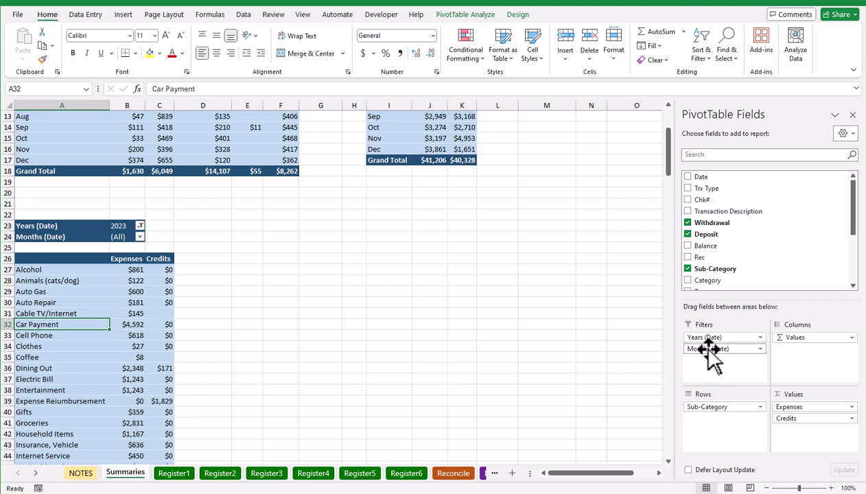
drag(709, 348, 816, 343)
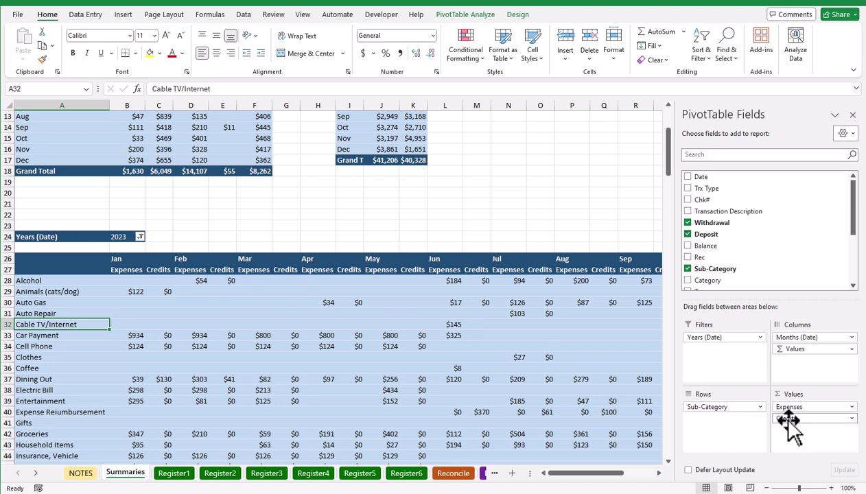
drag(800, 416, 770, 293)
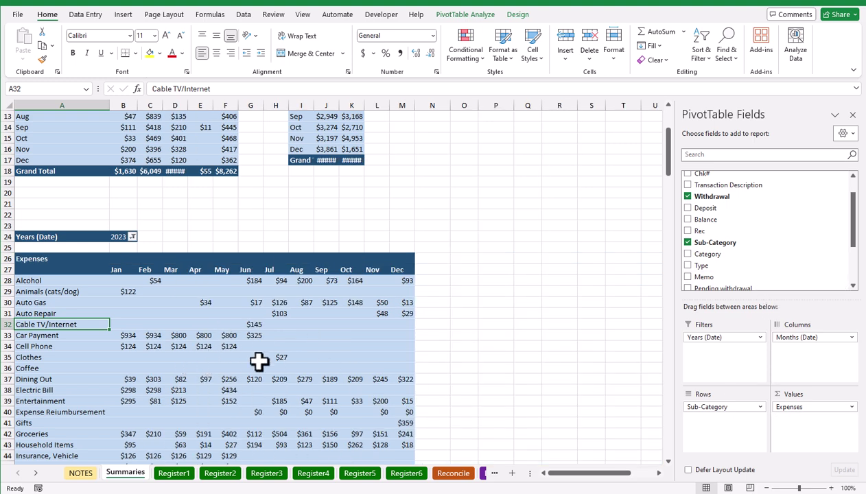
Enable Show grand totals for rows in the monthly Expenses pivot's PivotTable Options
scroll(259, 362, down, 2)
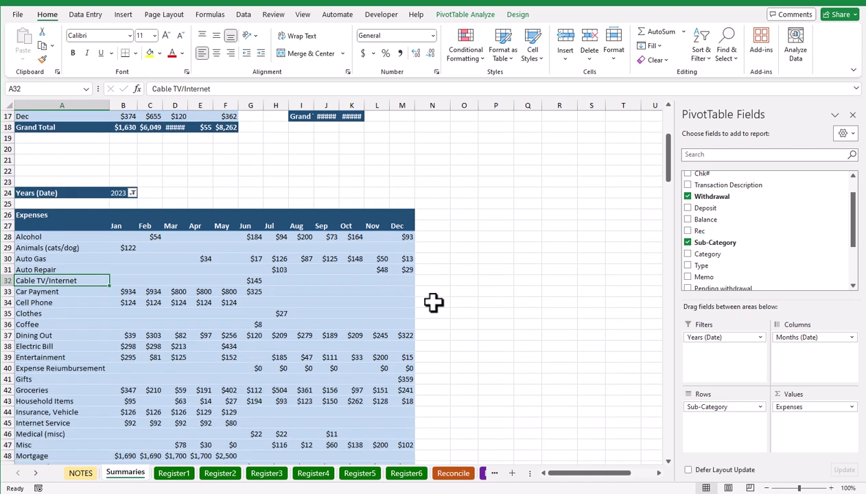
scroll(433, 303, down, 1)
scroll(433, 303, down, 3)
scroll(433, 303, down, 3)
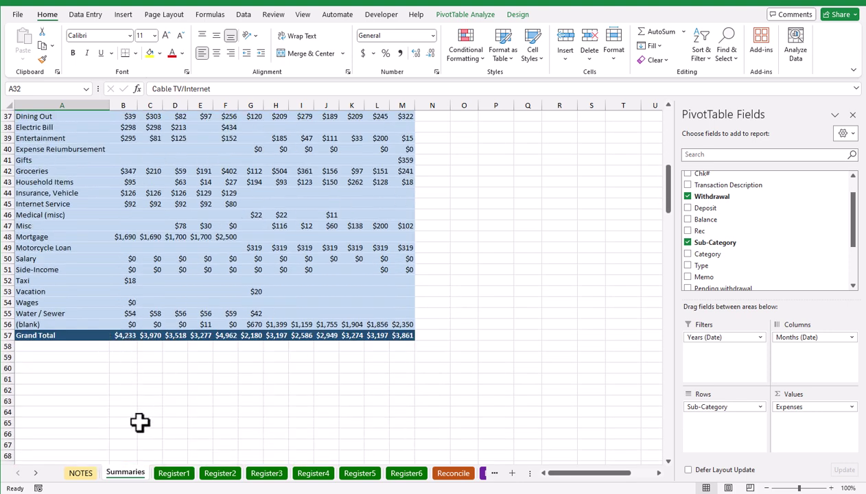
scroll(139, 423, up, 4)
scroll(139, 423, up, 1)
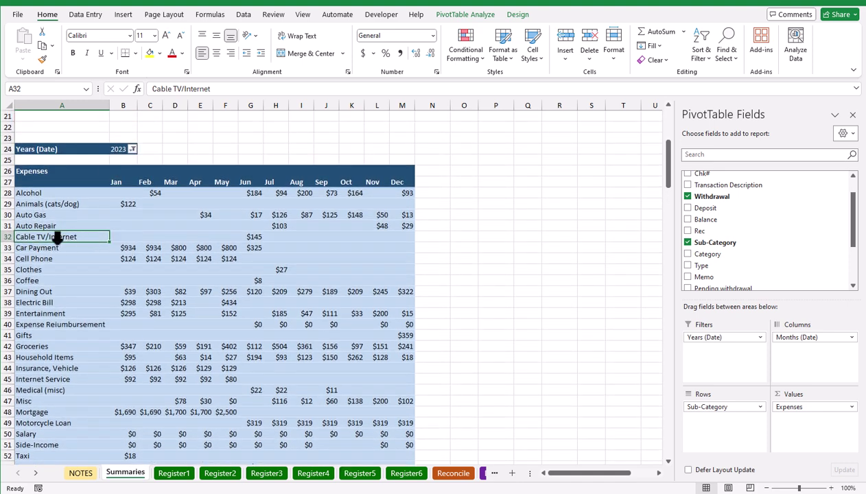
right_click(157, 240)
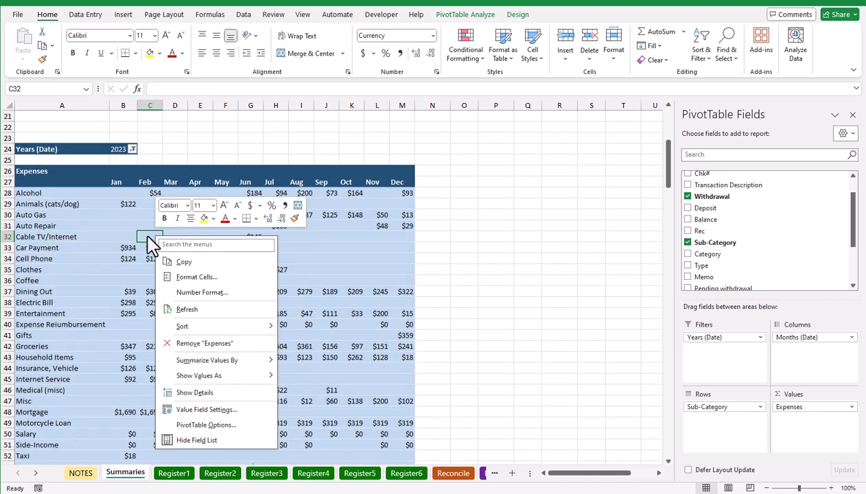
click(206, 424)
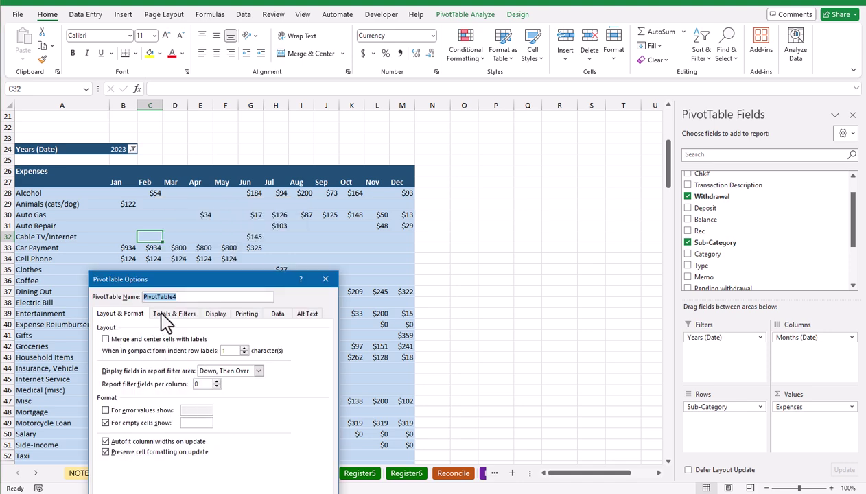
drag(184, 287, 232, 183)
click(221, 212)
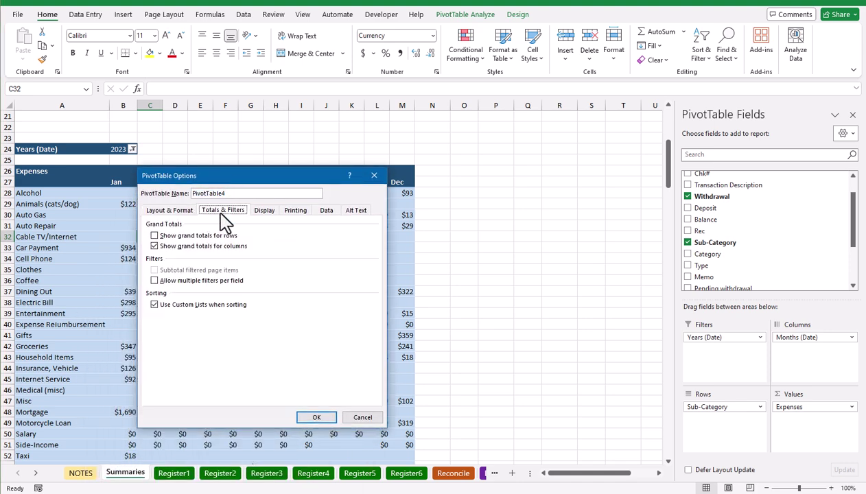
click(154, 236)
click(315, 418)
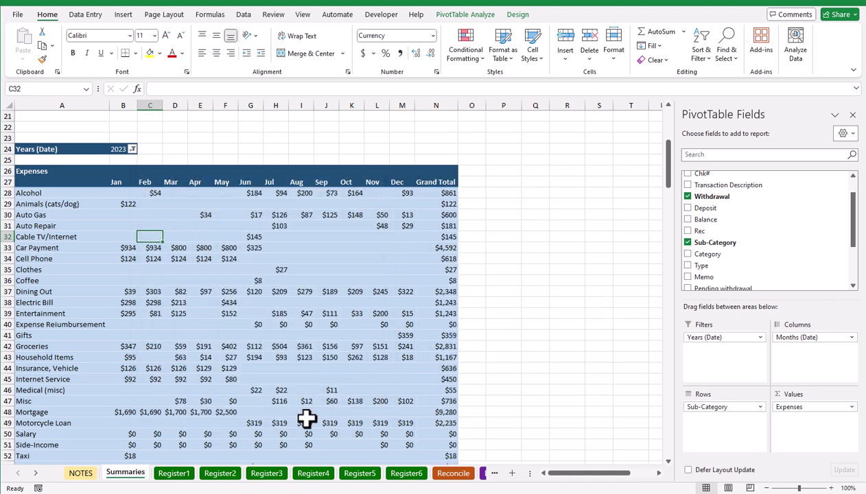
mouse_move(300, 423)
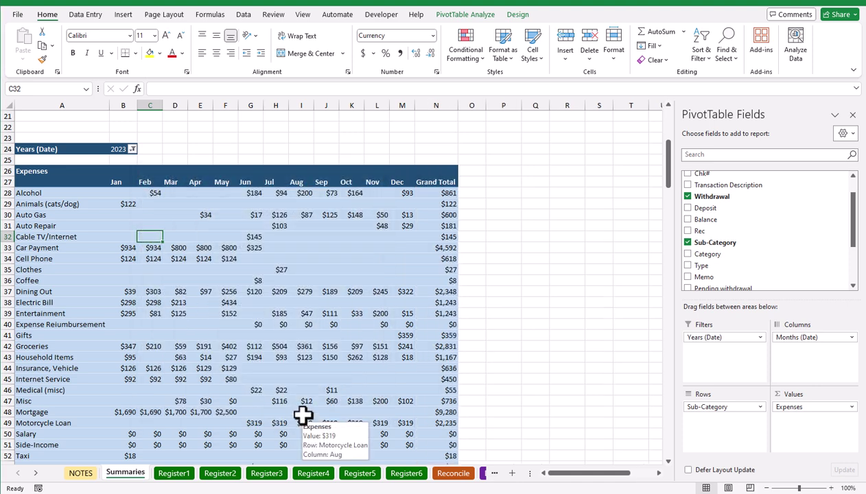
Centre-align the month headings and amounts of the monthly Expenses pivot
mouse_move(116, 176)
mouse_down()
mouse_move(371, 201)
mouse_move(441, 218)
mouse_move(429, 464)
mouse_move(432, 432)
mouse_move(430, 444)
mouse_up()
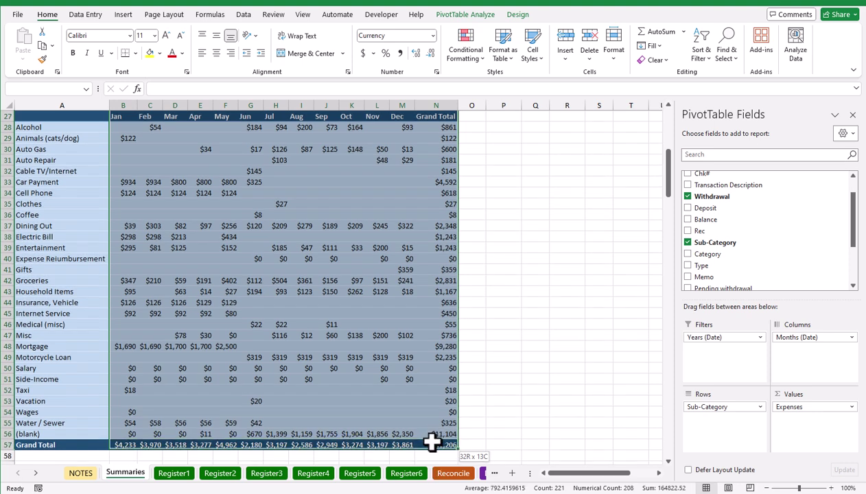
click(216, 53)
scroll(228, 169, up, 6)
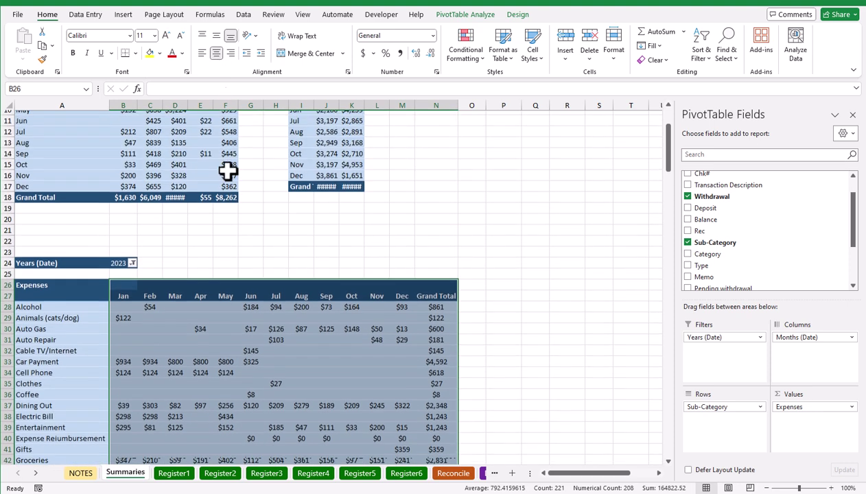
click(206, 378)
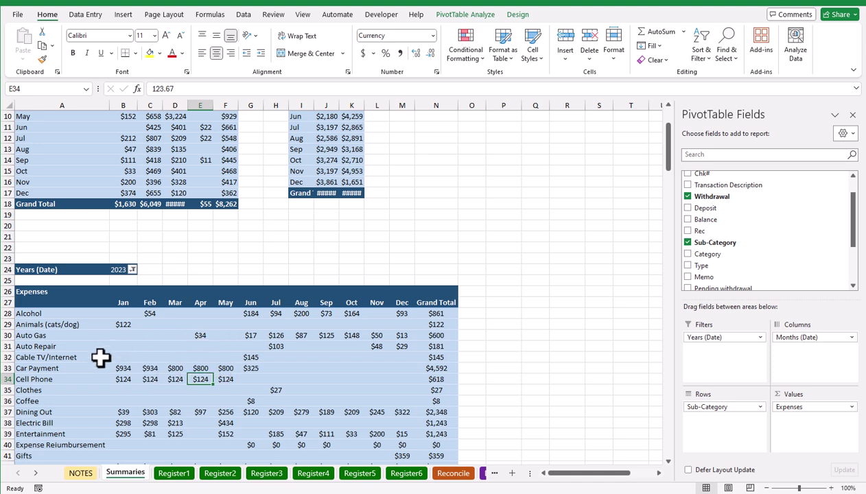
scroll(100, 357, up, 3)
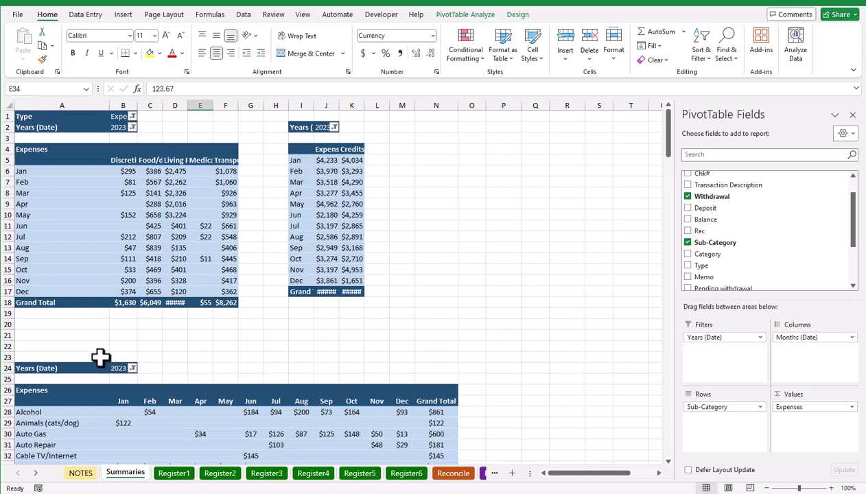
Apply an orange Medium PivotTable style to the Expense/Credits pivot and widen columns I–K
click(299, 171)
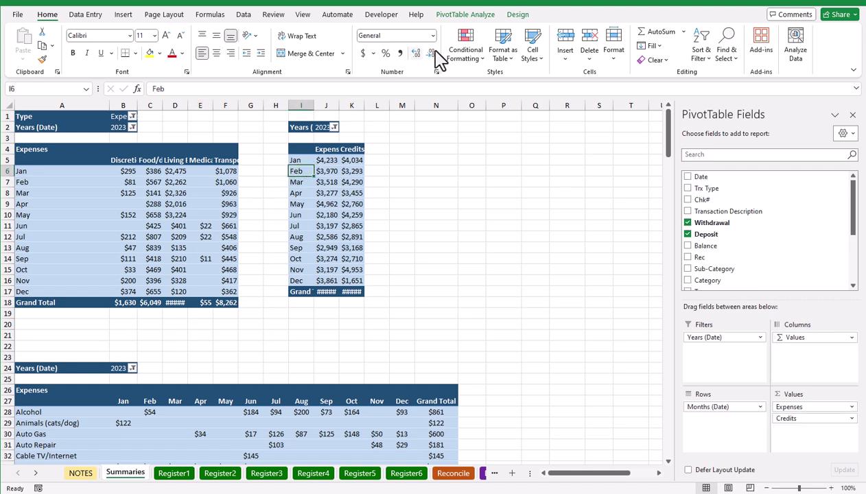
click(517, 17)
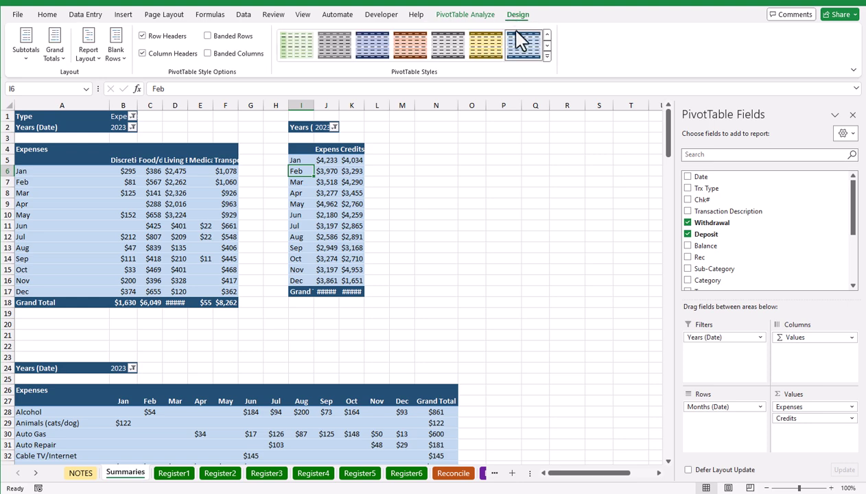
click(549, 62)
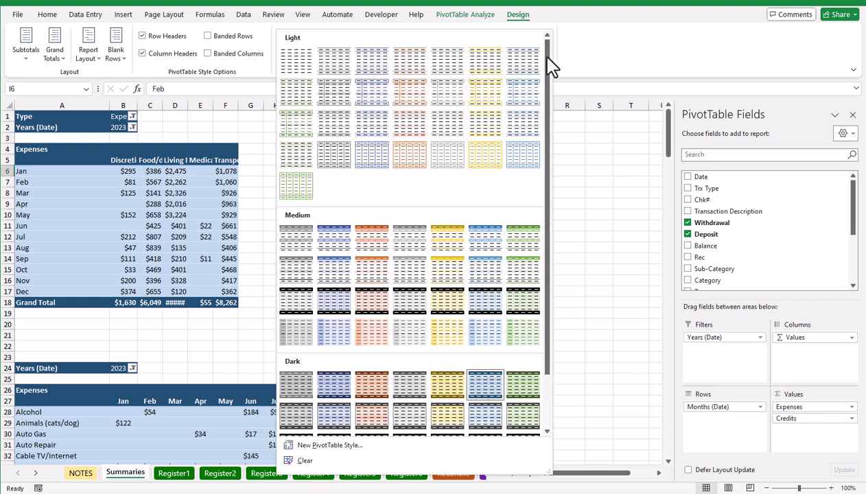
click(375, 246)
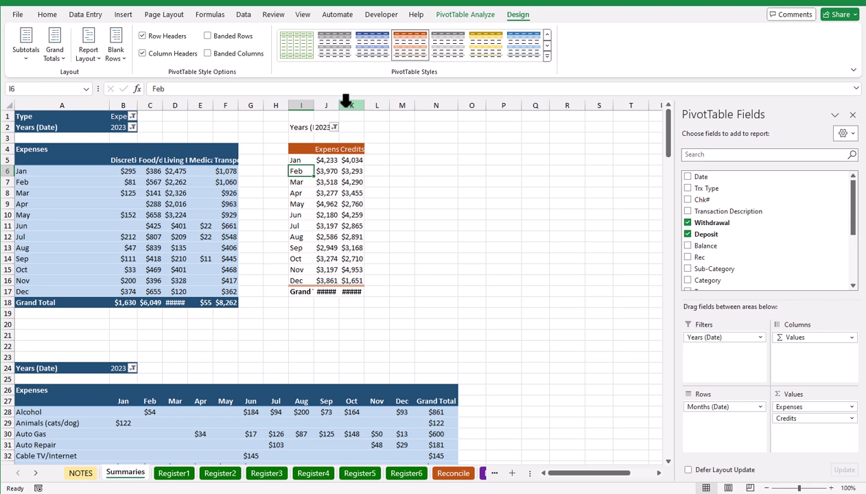
drag(341, 105, 375, 105)
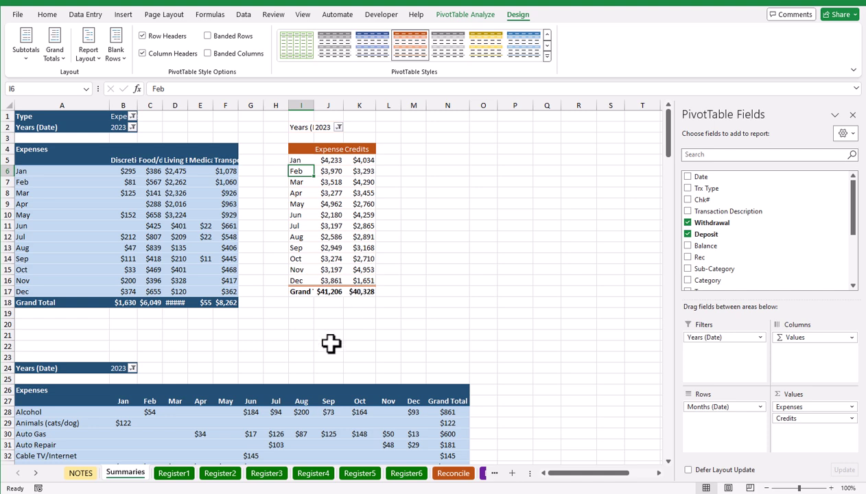
double_click(313, 105)
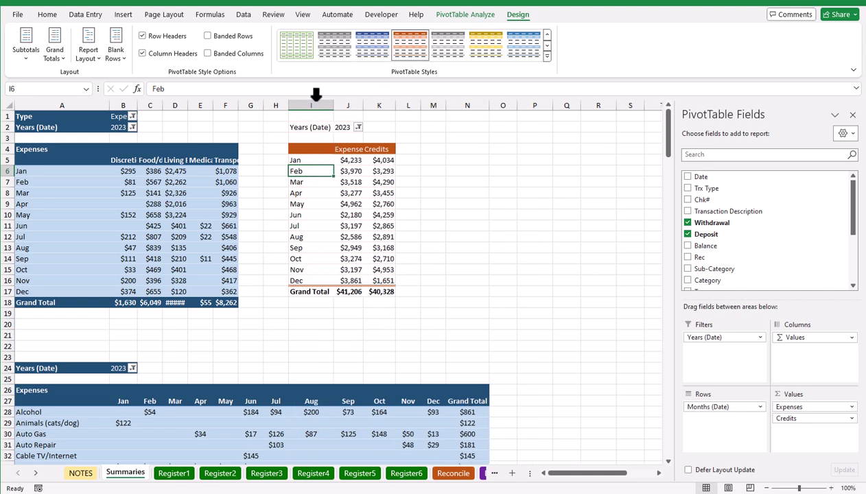
Apply a green Medium PivotTable style to the monthly Expenses pivot
scroll(39, 404, down, 3)
click(48, 364)
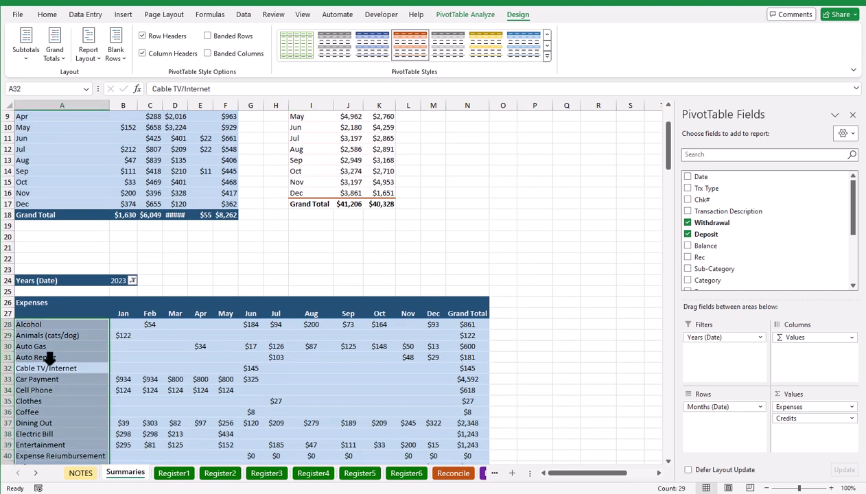
click(547, 55)
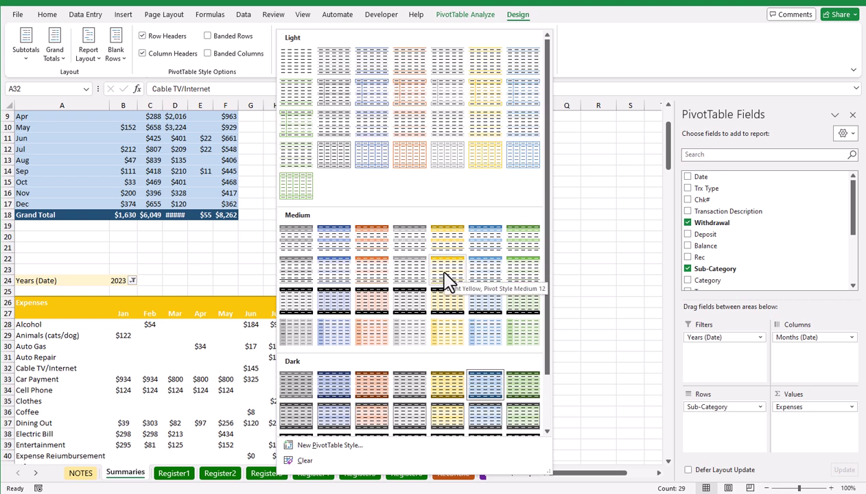
click(538, 266)
click(245, 260)
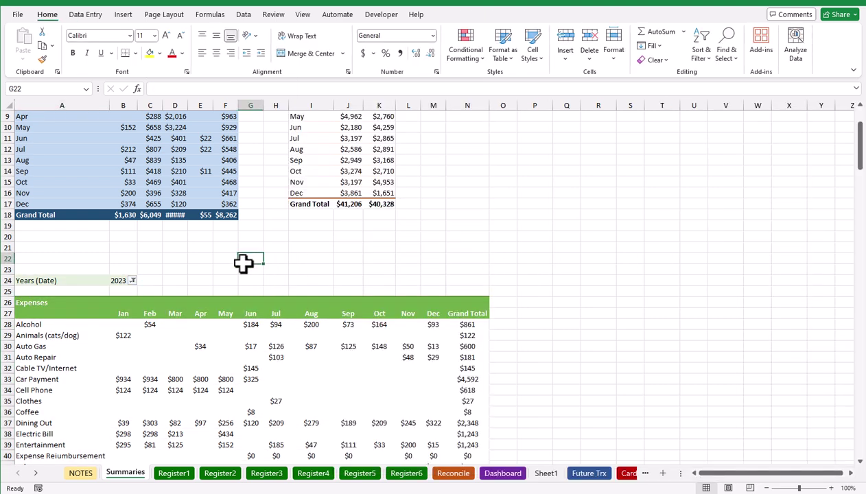
scroll(243, 263, up, 3)
click(305, 171)
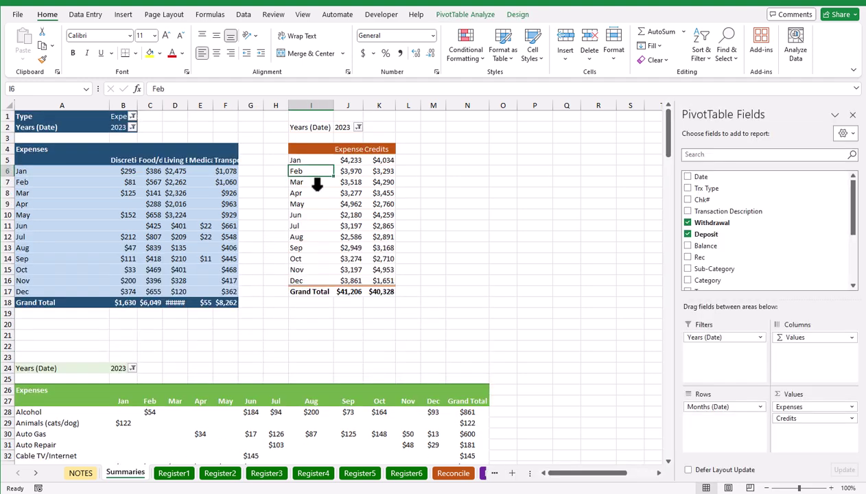
Create a Clustered Column PivotChart from the Expense/Credits pivot and place it beside the table
click(471, 20)
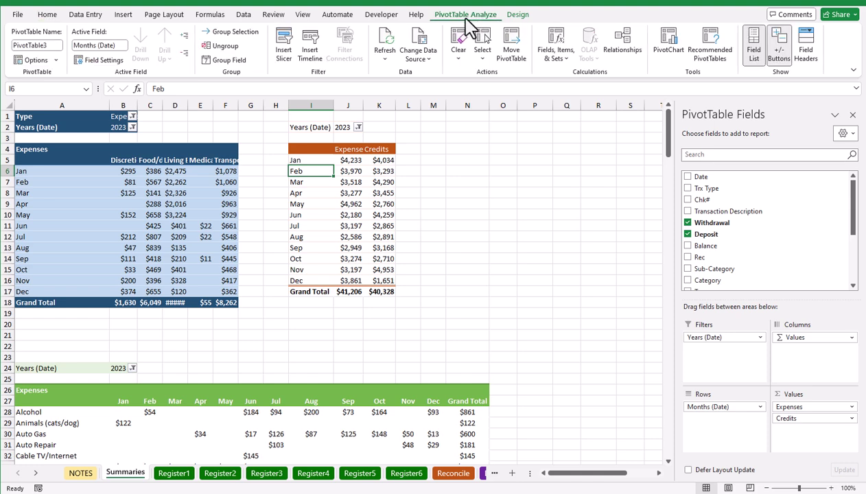
click(672, 45)
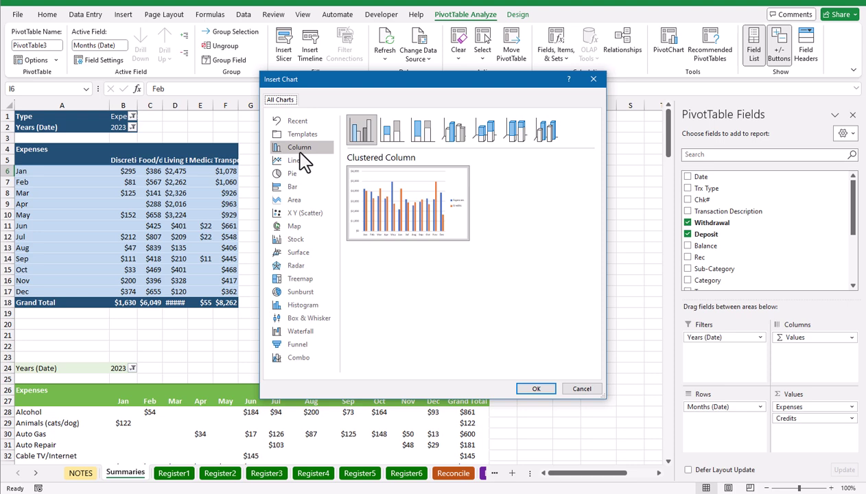
click(538, 391)
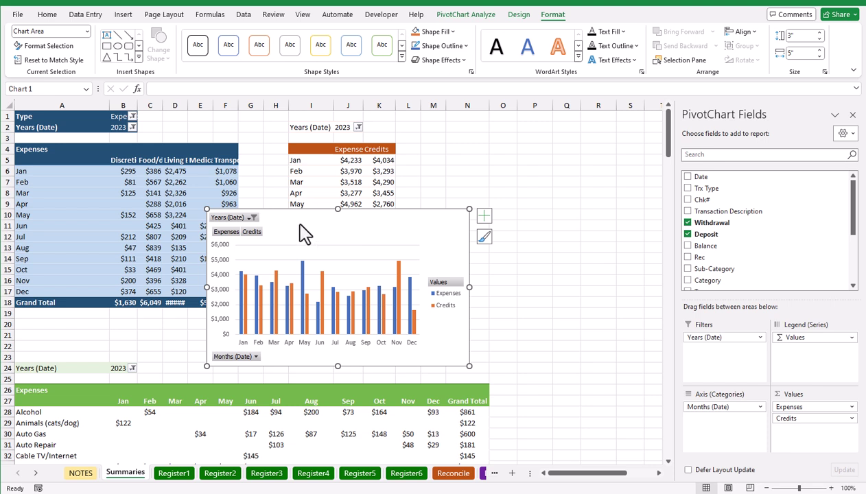
drag(300, 225, 493, 156)
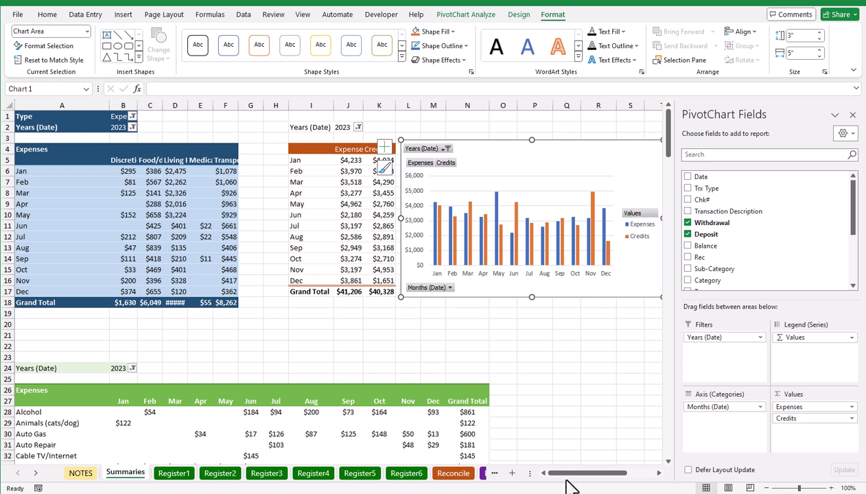
click(658, 473)
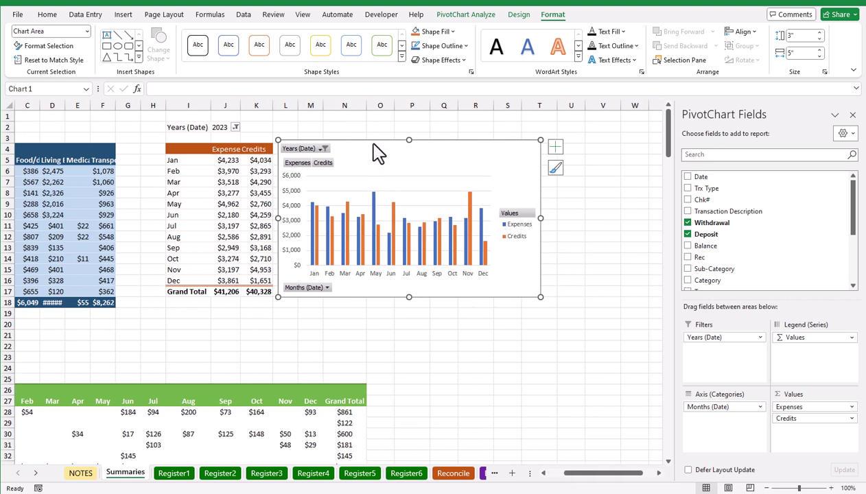
drag(376, 142, 381, 141)
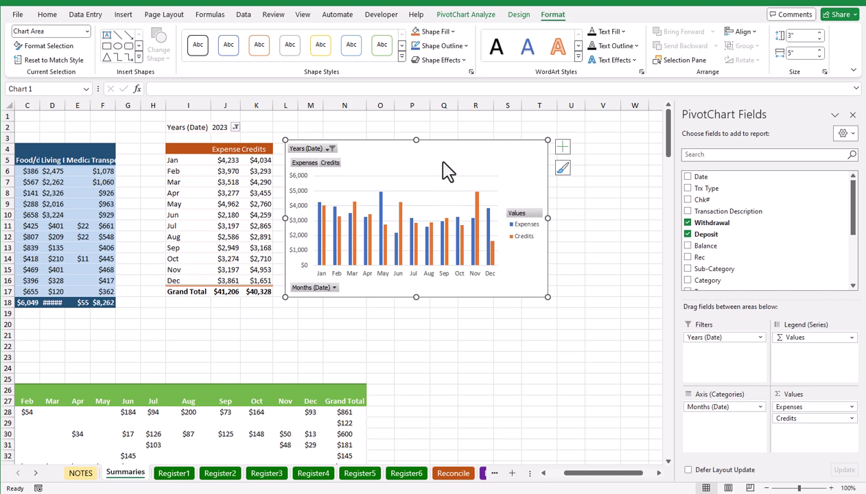
Give the PivotChart the dark Style 8 and hide its field buttons
click(520, 15)
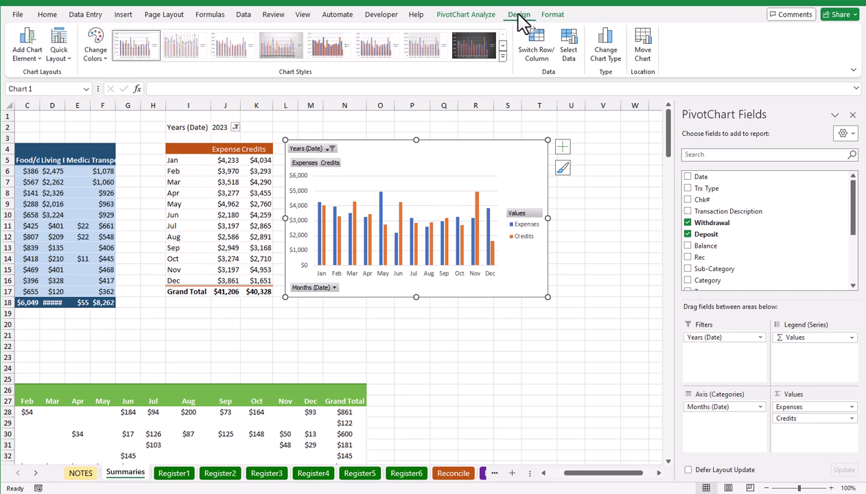
click(502, 56)
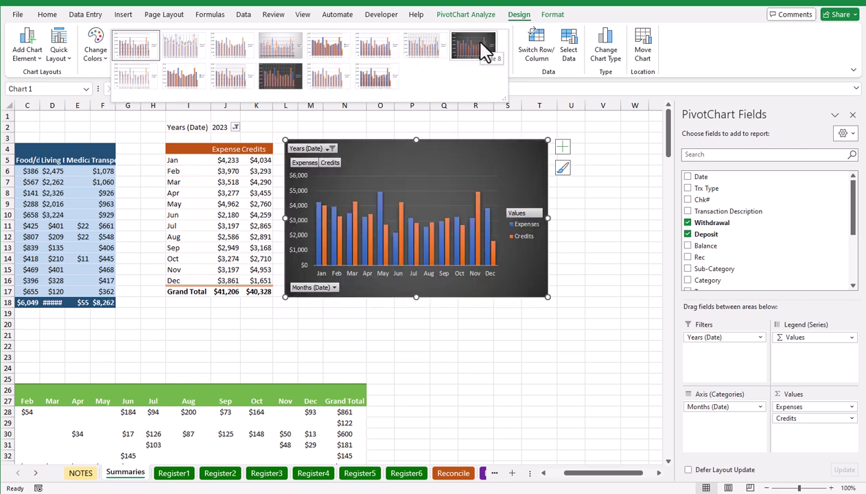
click(472, 52)
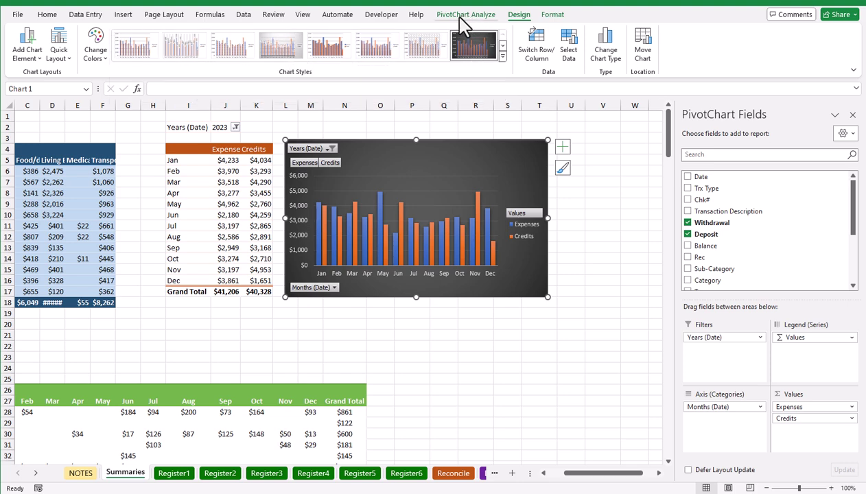
click(466, 15)
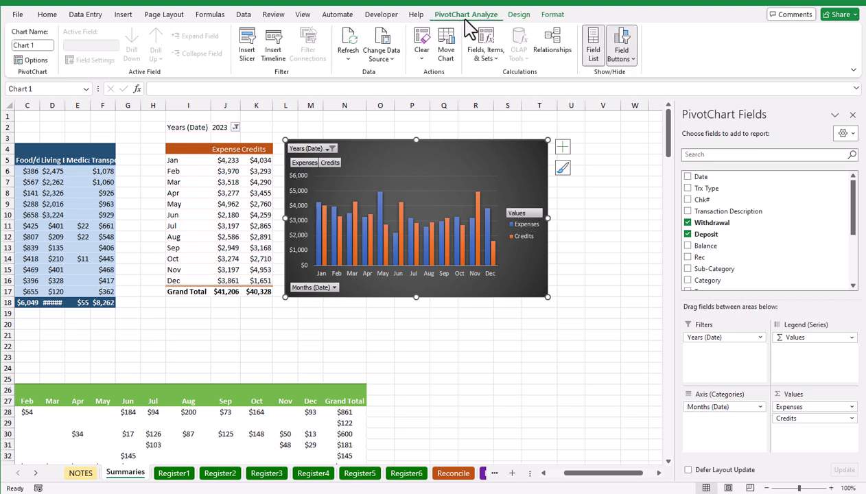
click(625, 45)
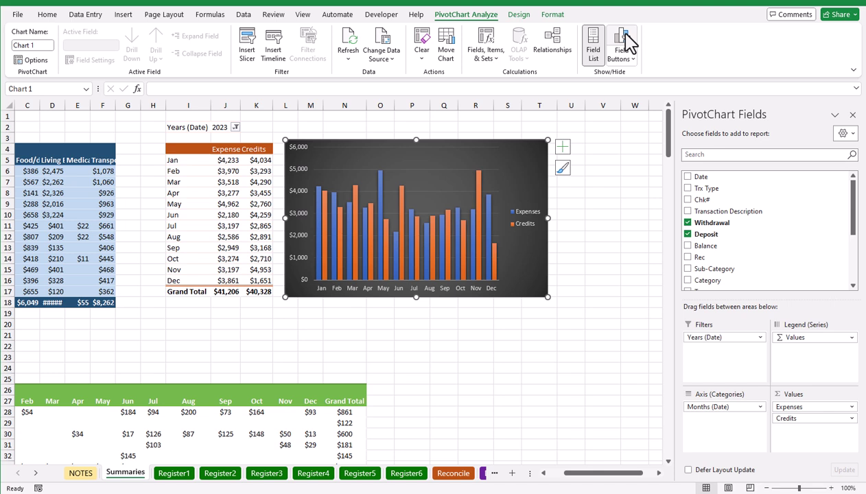
Scroll the sheet tabs and open the Dashboard sheet of dark-styled banking charts
click(37, 475)
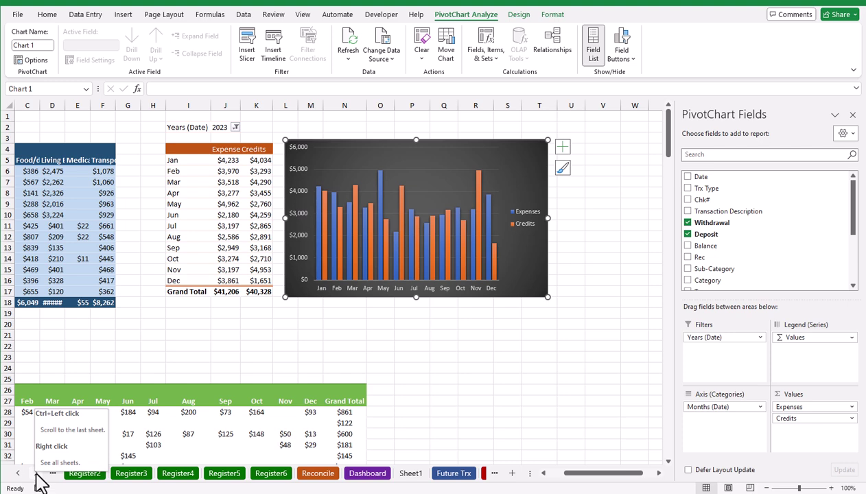
click(369, 475)
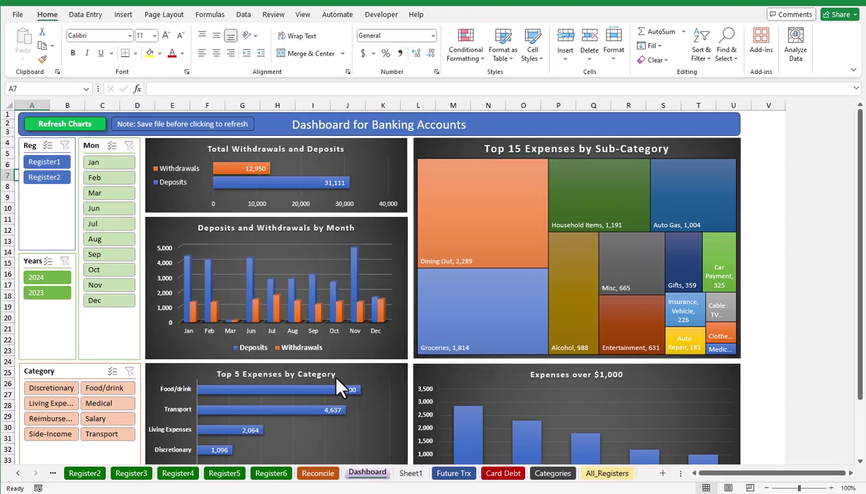